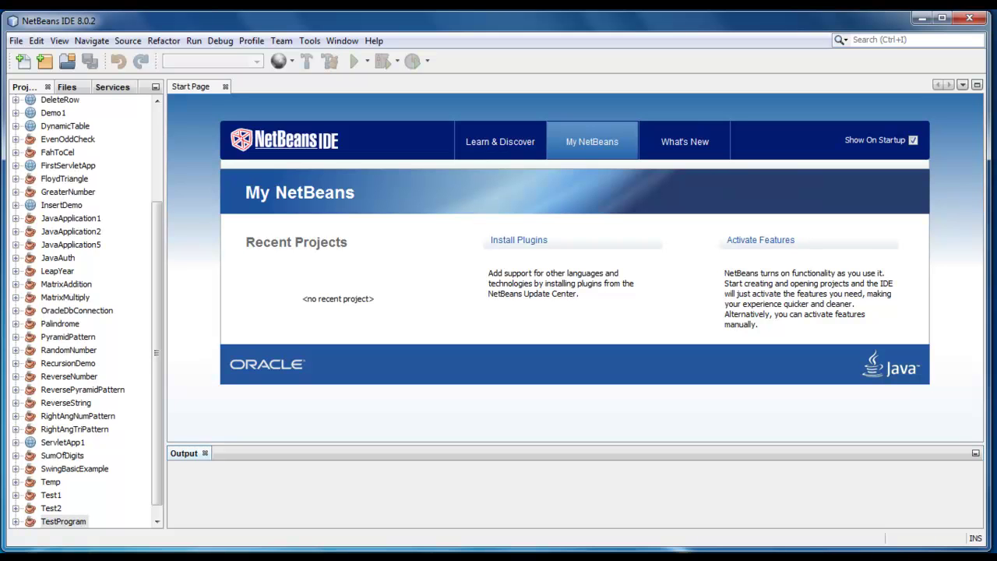
Start a new Java Application project and begin naming it TableOfNumber.
click(15, 41)
click(47, 53)
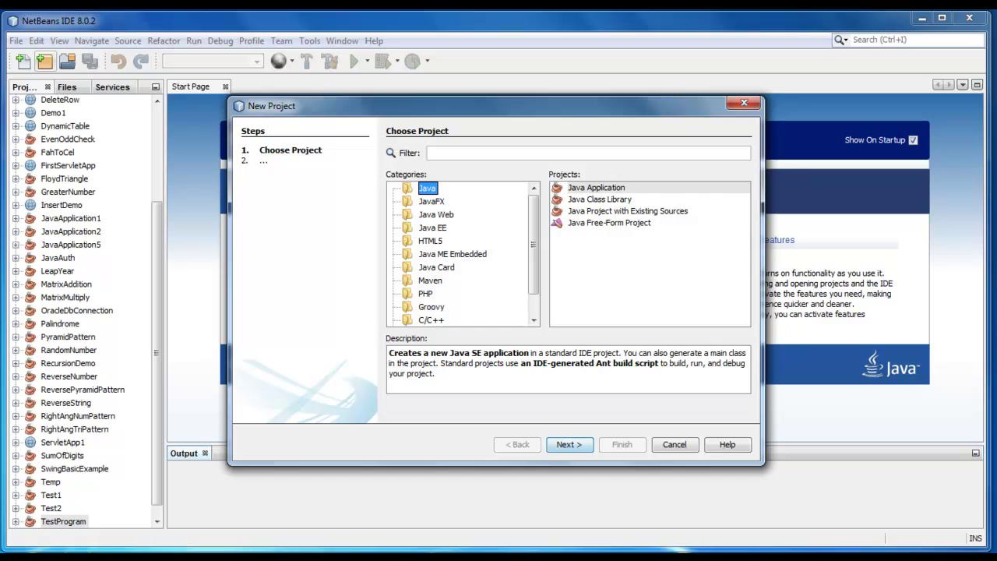
click(569, 444)
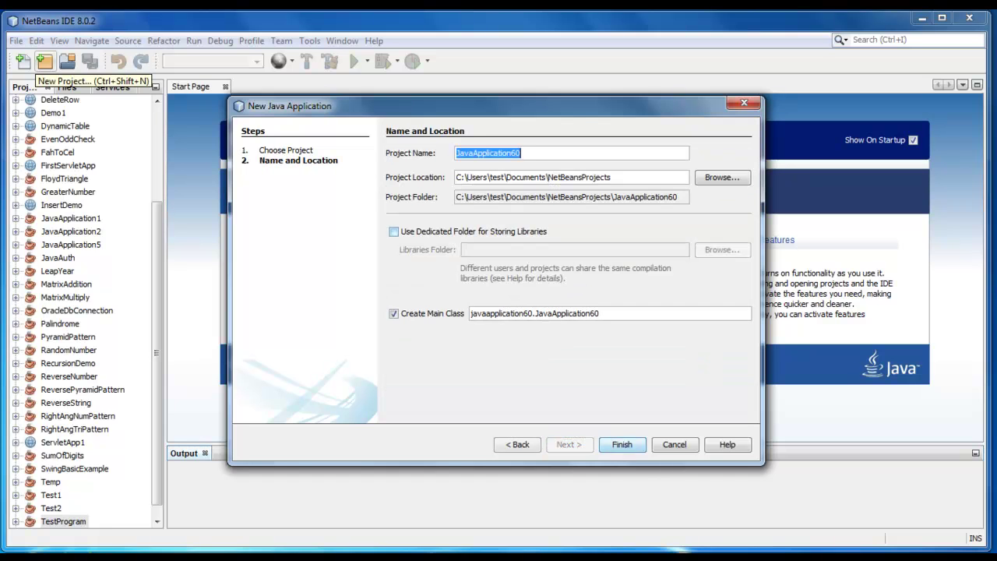
text(T)
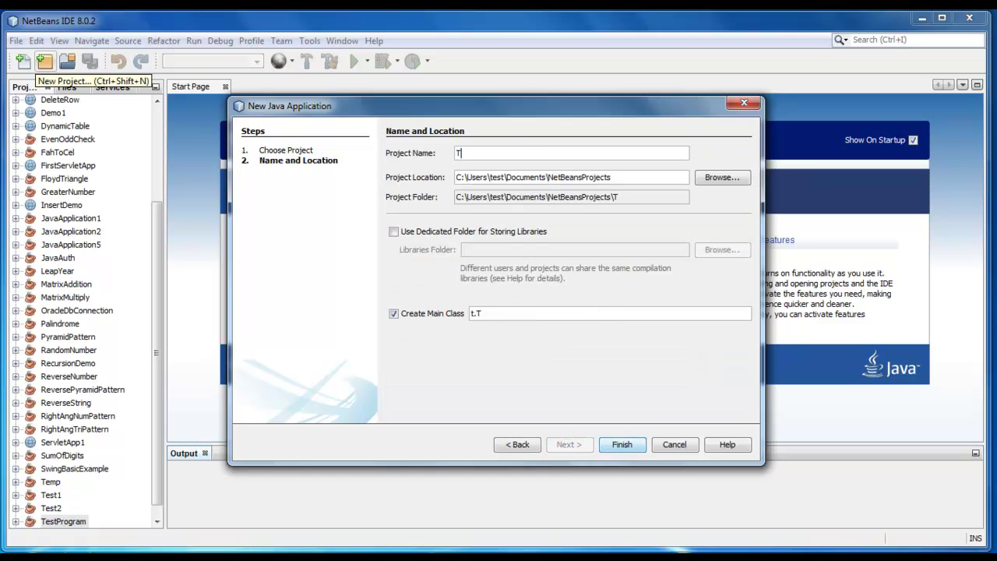
text(ableOF)
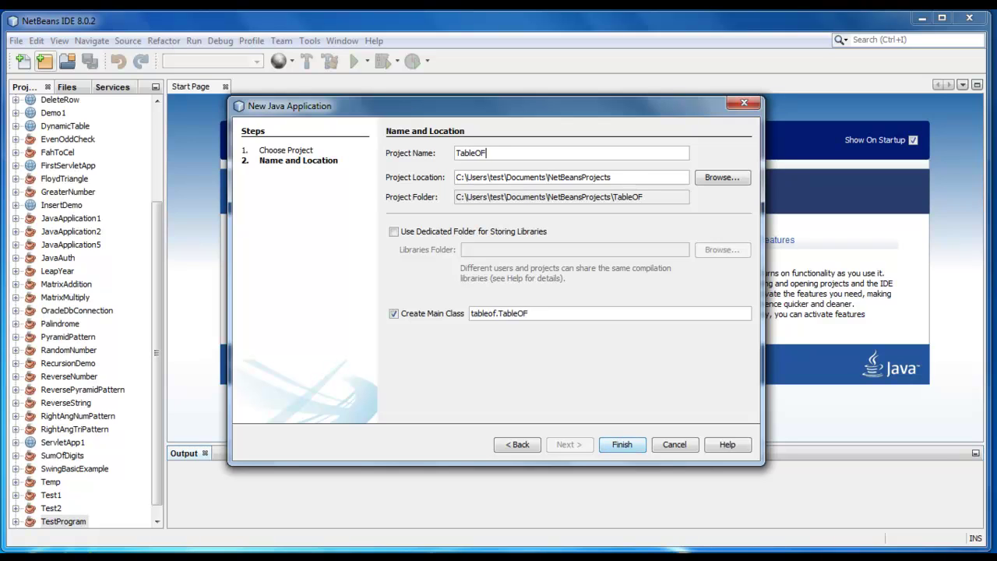
key(BackSpace)
text(fNu)
text(mber)
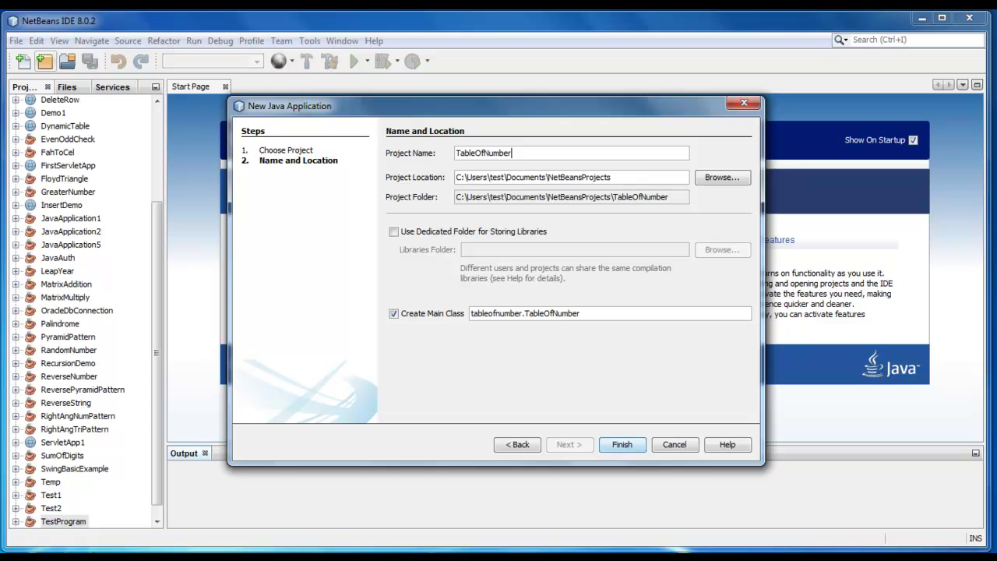
Finish creating TableOfNumber and delete the license header and class javadoc.
key(Return)
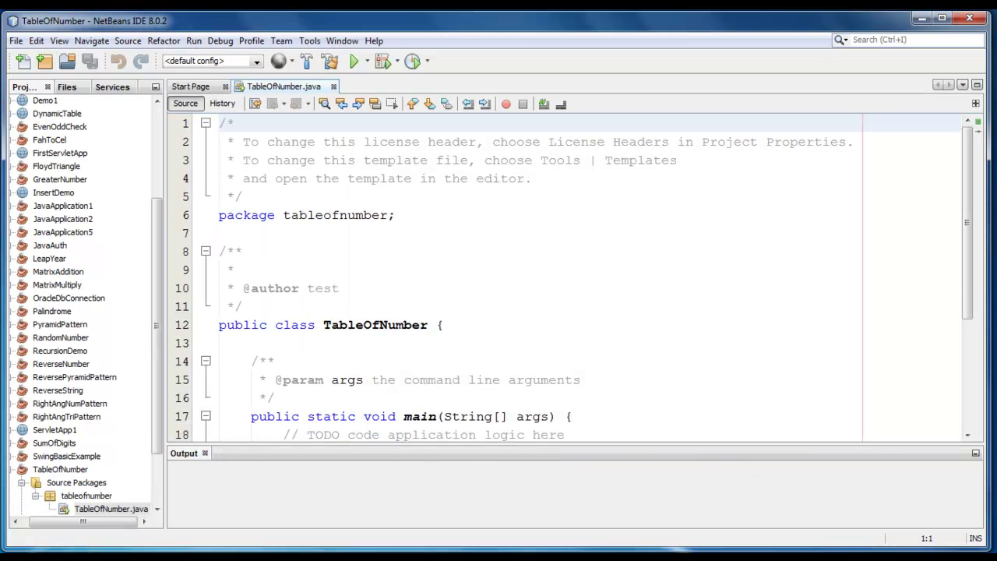
key(shift+Down)
key(shift+Down)
key(shift+Down)
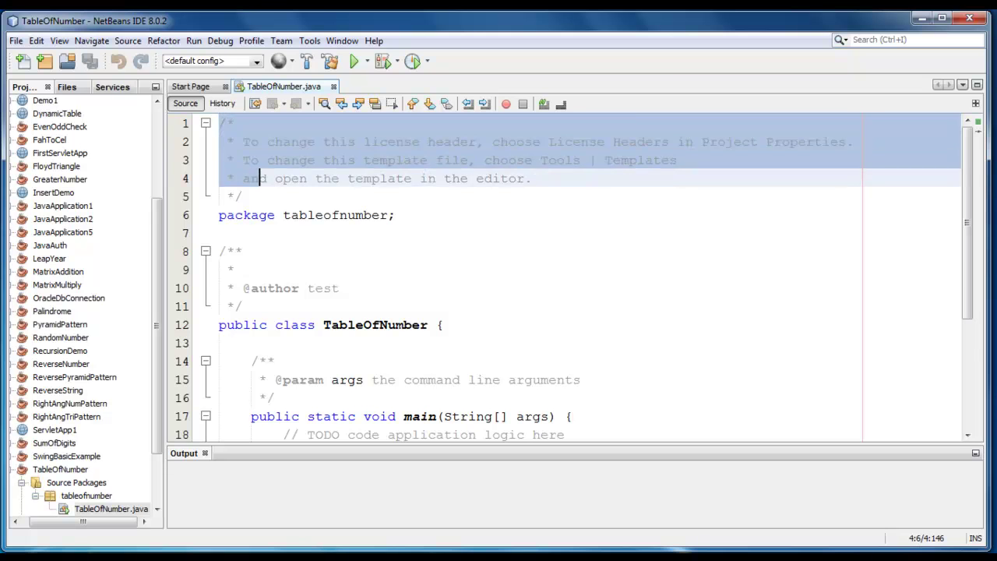
key(shift+Down)
key(shift+End)
key(Delete)
key(Down)
key(Down)
key(Down)
key(shift+Down)
key(shift+Down)
key(shift+Down)
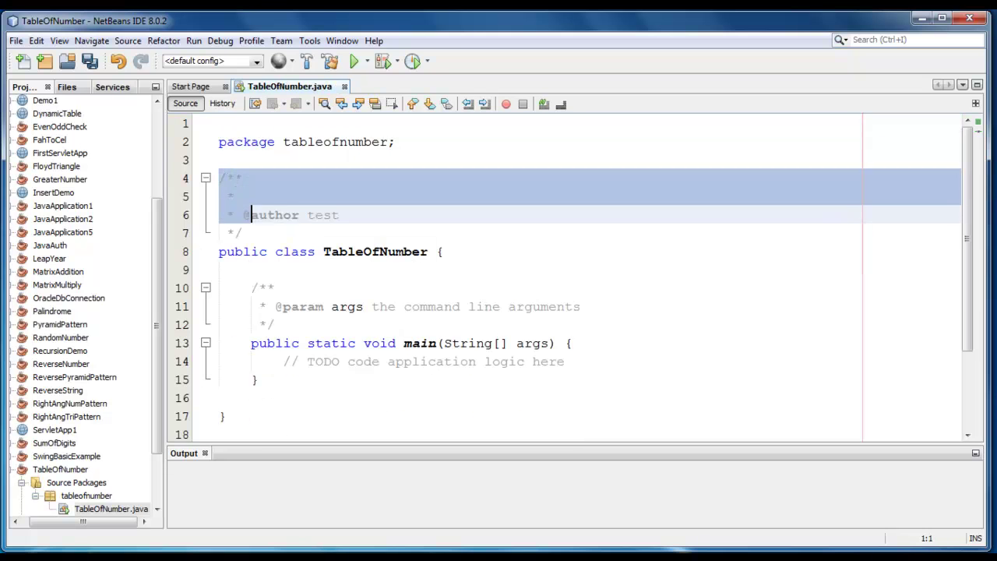
key(shift+Down)
key(Delete)
Delete the javadoc above main and the TODO comment inside it.
key(Down)
key(Down)
key(Down)
key(shift+Down)
key(shift+Down)
key(shift+Down)
key(Delete)
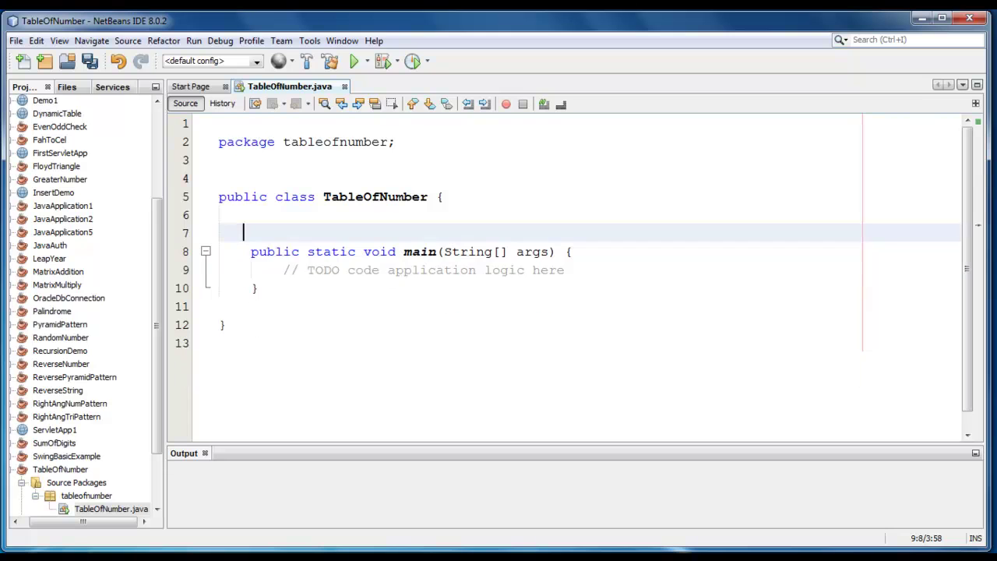
key(Down)
key(Down)
key(shift+End)
key(Delete)
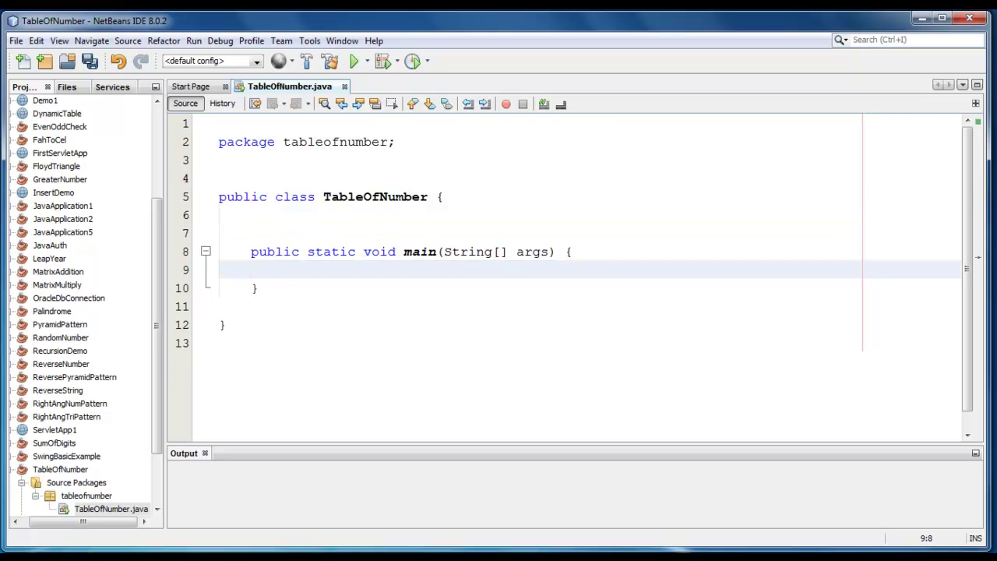
key(Up)
key(Up)
key(Up)
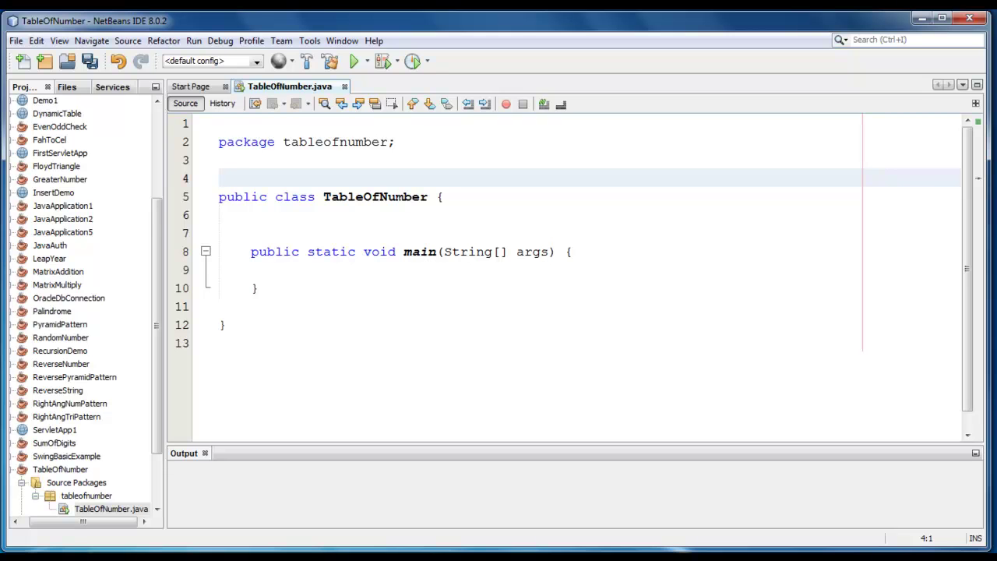
text(import )
text(java.u)
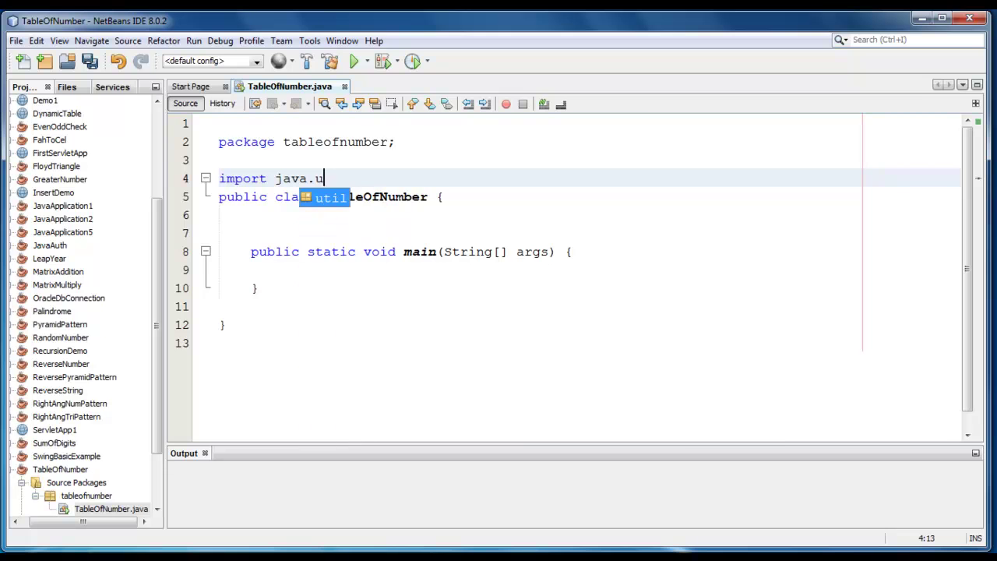
text(til.Sc)
Add import java.util.Scanner; above the class and open a line inside main.
key(Return)
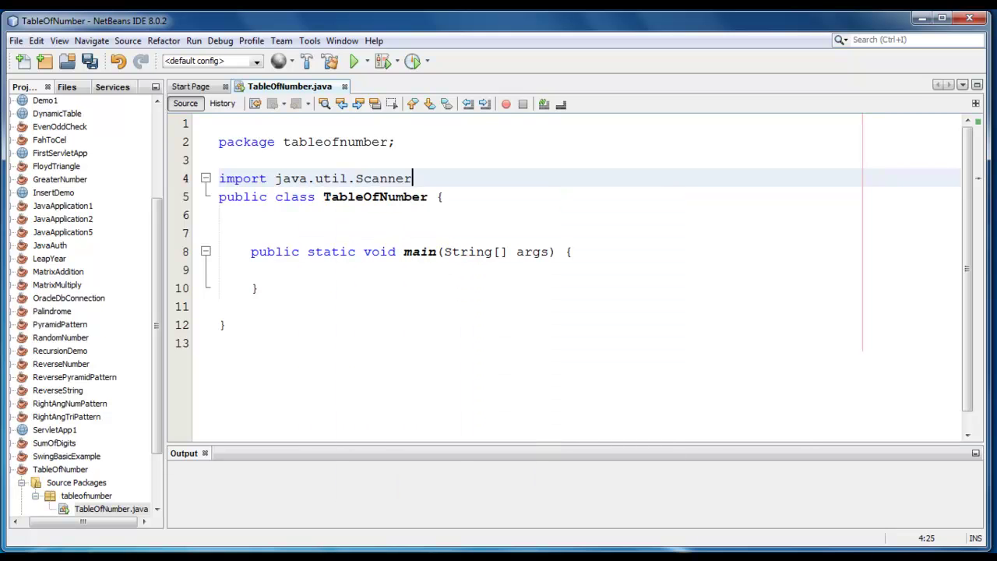
text(;)
key(Return)
key(Down)
key(Down)
key(Down)
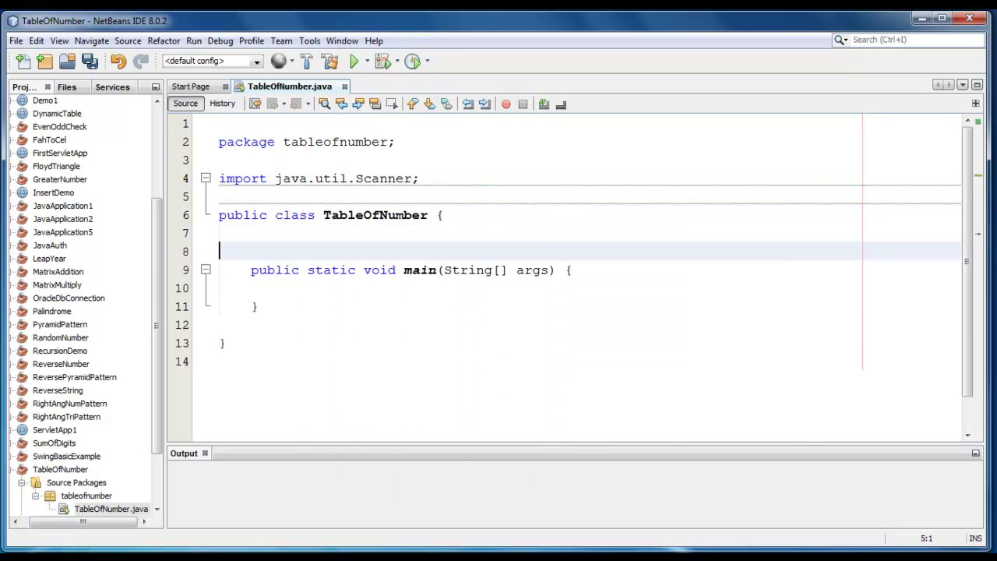
key(Down)
key(Down)
key(Return)
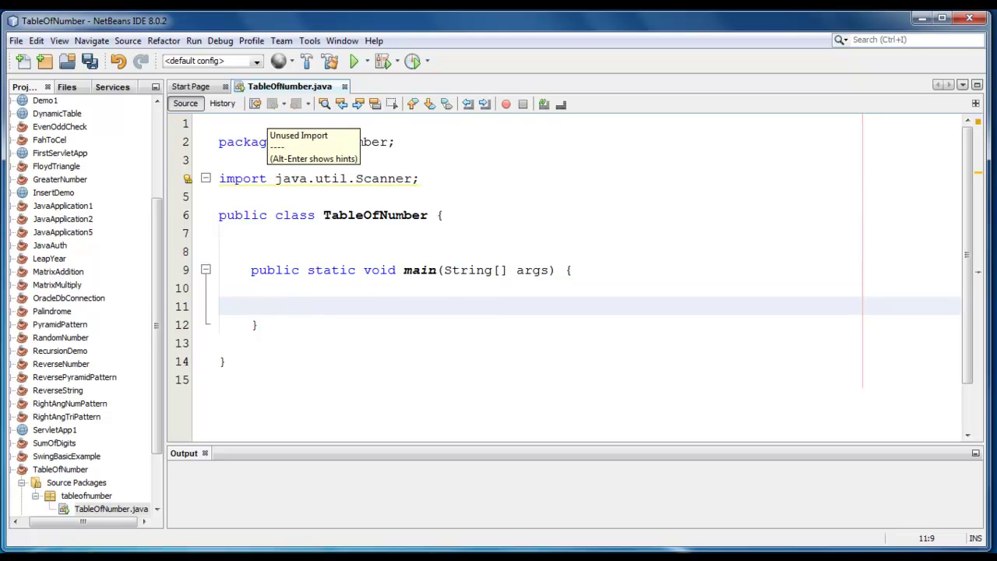
text(Sc)
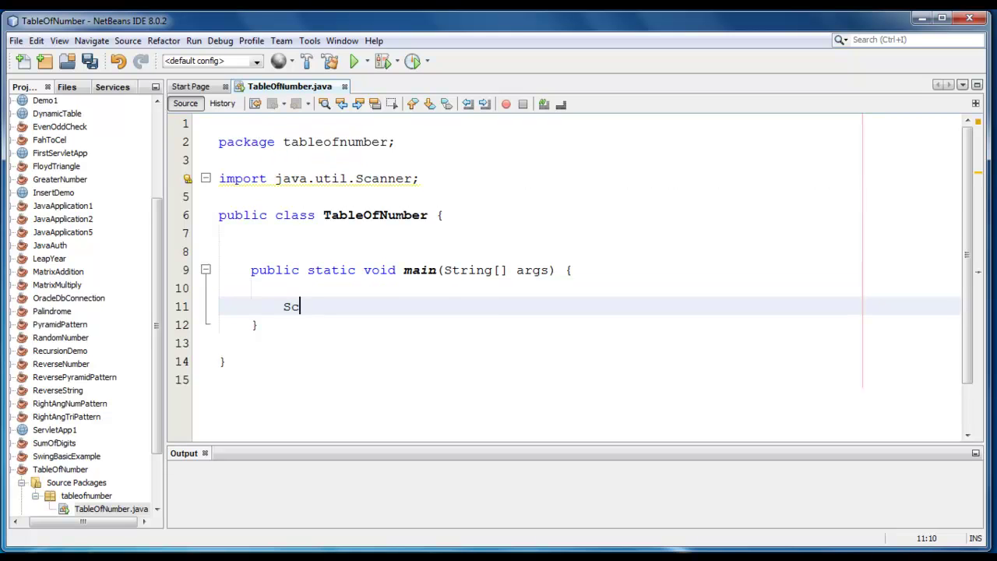
text(anner use)
text(r_input)
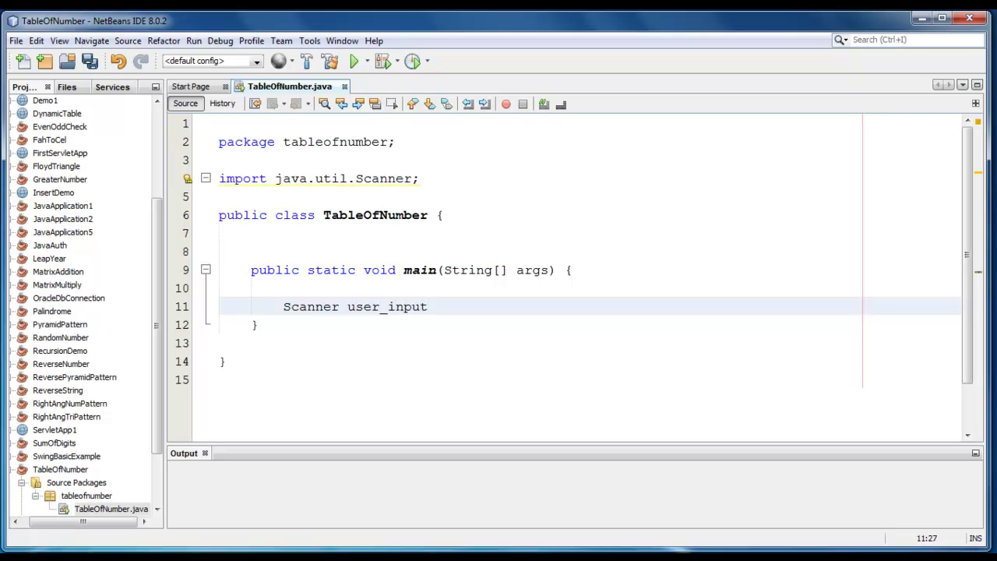
text(=new)
text( Scanner())
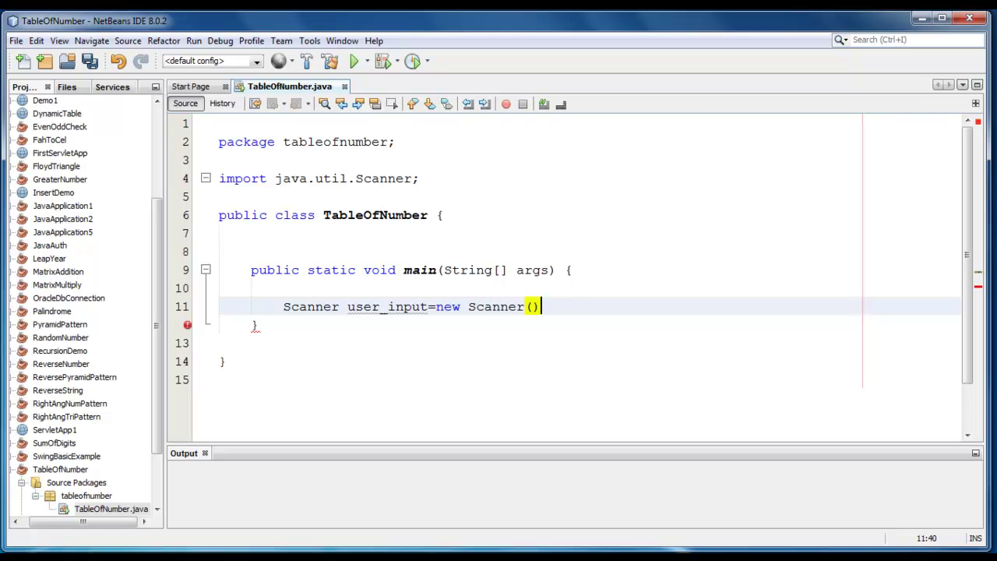
text(;)
Declare Scanner user_input = new Scanner(System.in); in main, with a blank line above it.
key(Left)
key(Left)
text(S)
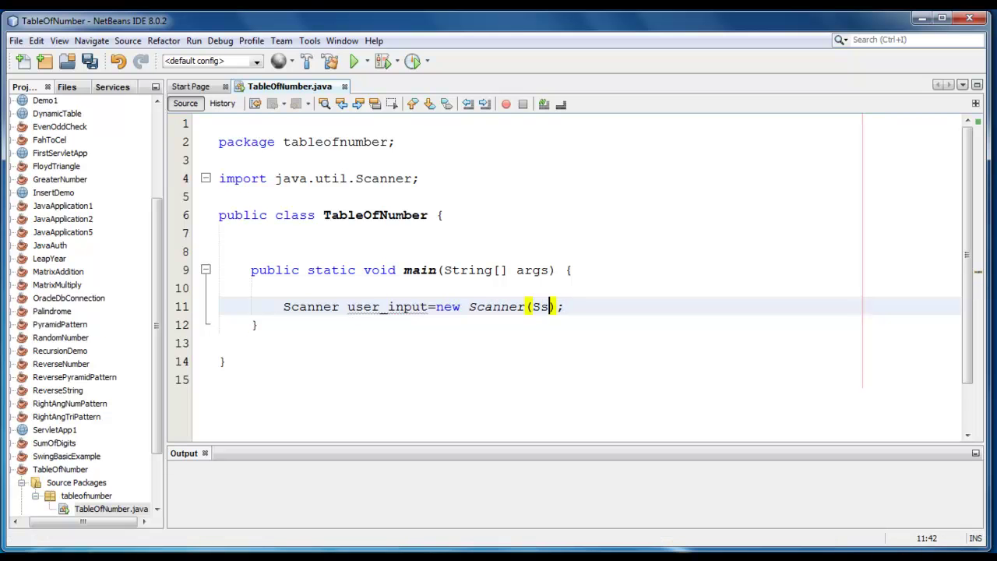
text(ystem.)
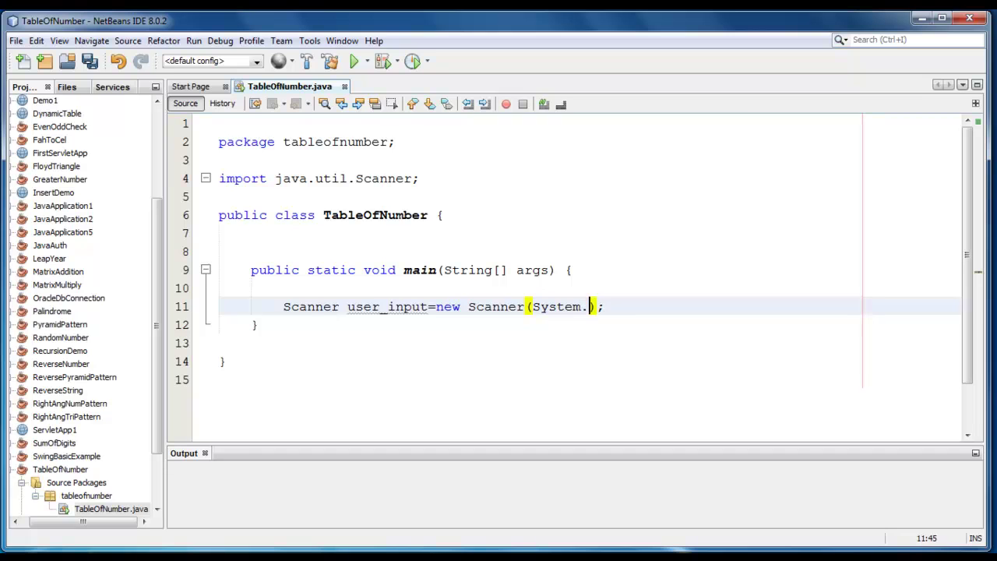
text(in)
key(Right)
key(End)
key(Return)
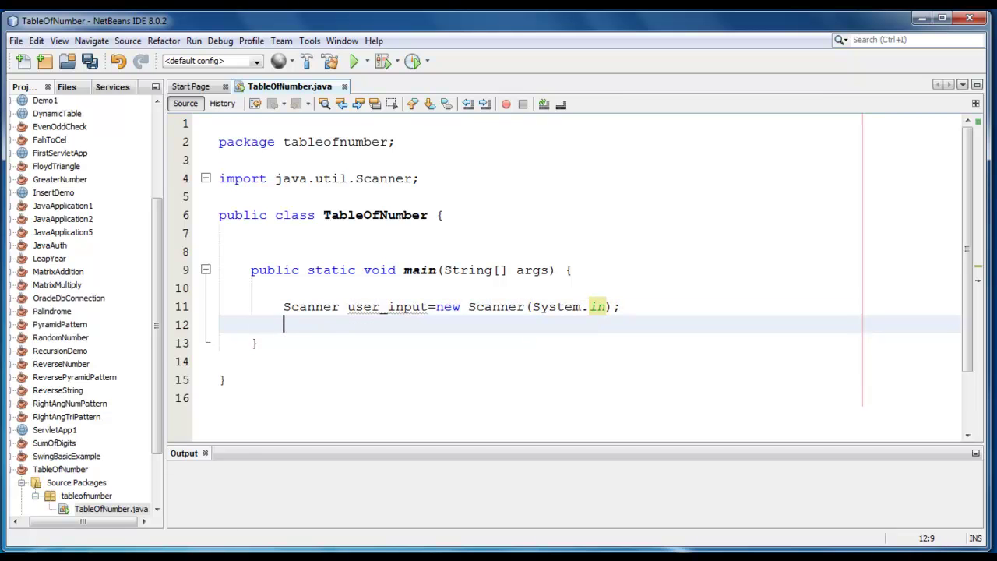
key(Up)
key(Up)
key(Return)
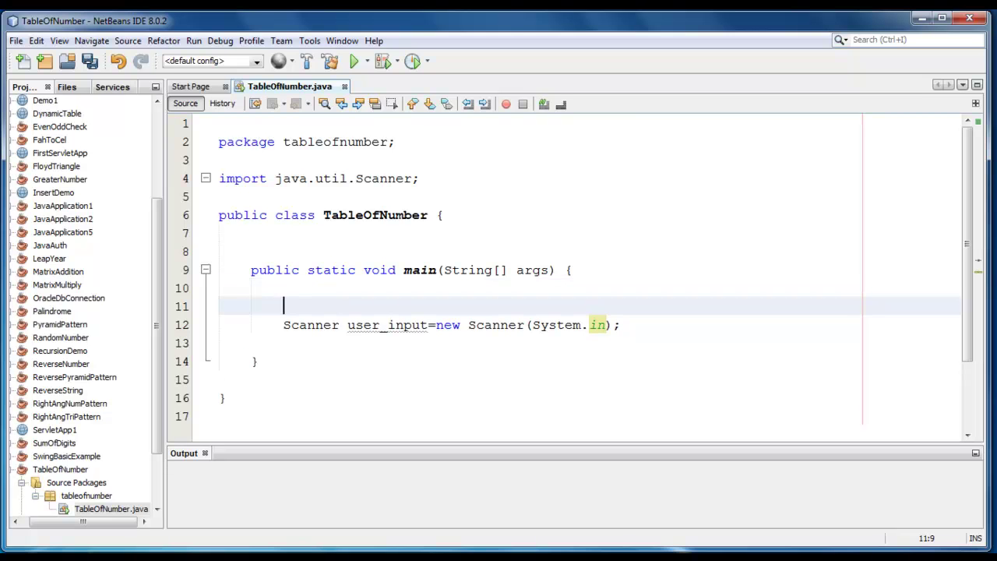
text(i)
text(nt number)
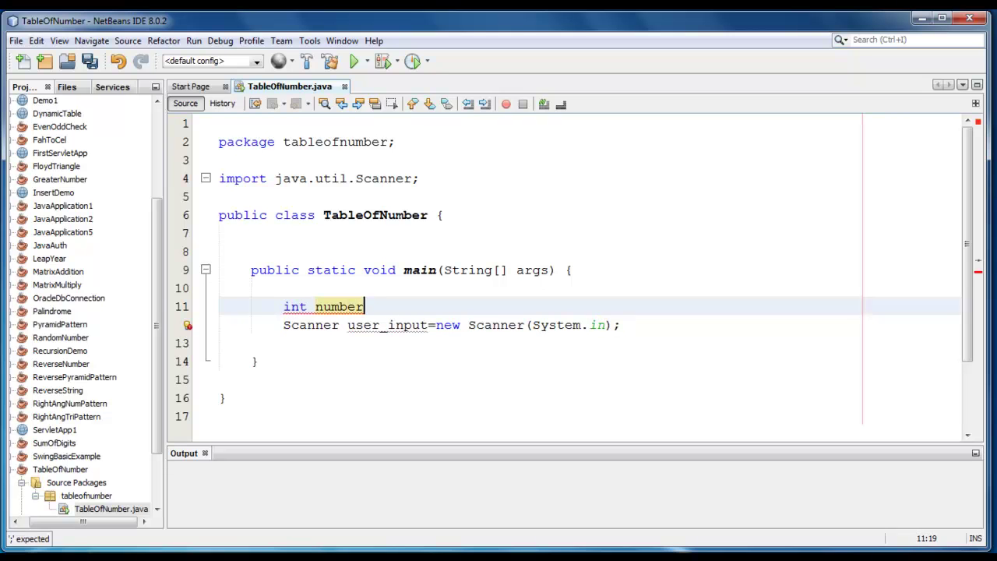
text(;)
Add int number; and System.out.print("Enter any number :"); below the scanner.
key(Down)
key(Down)
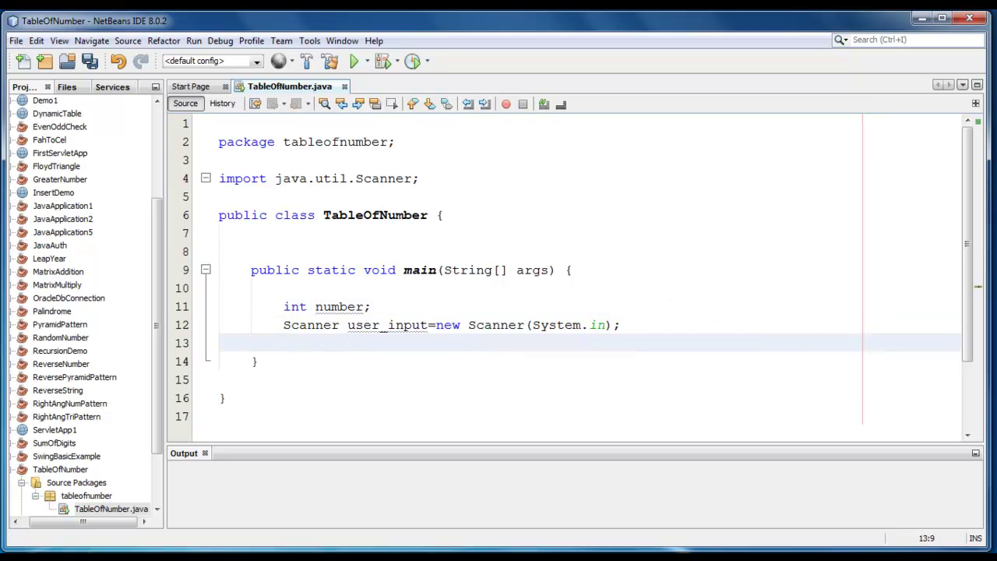
text(Syste,)
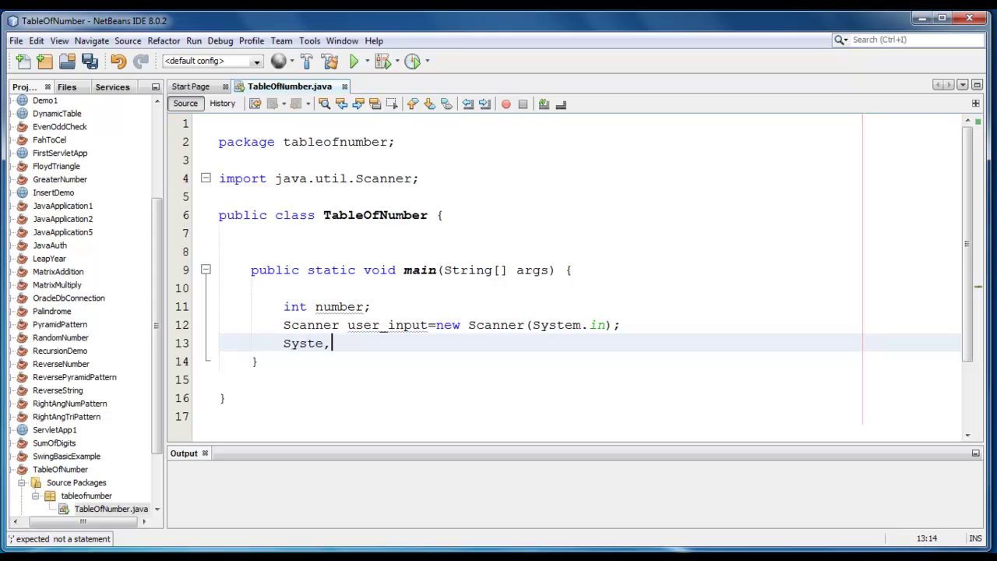
key(BackSpace)
text(m.out)
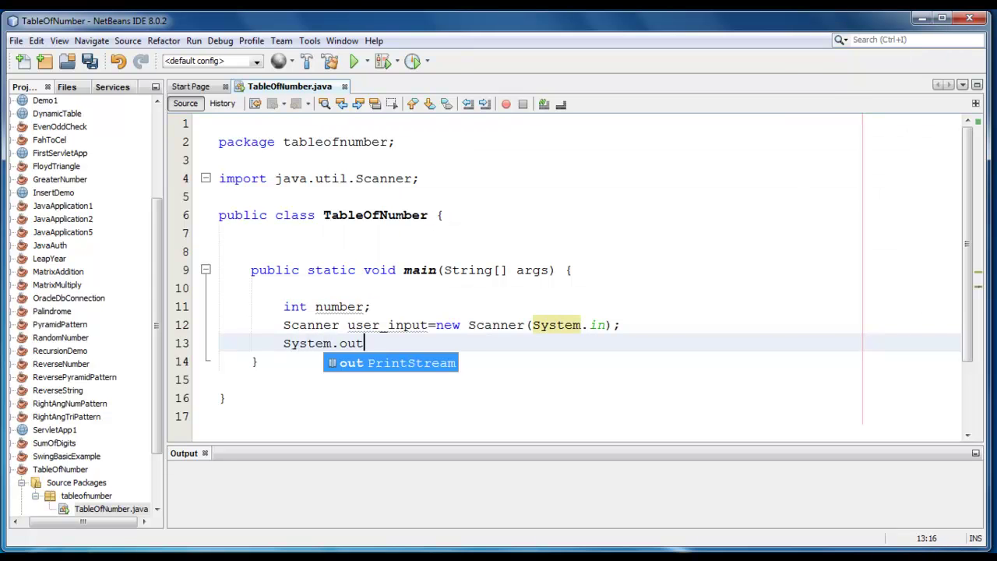
text(.print)
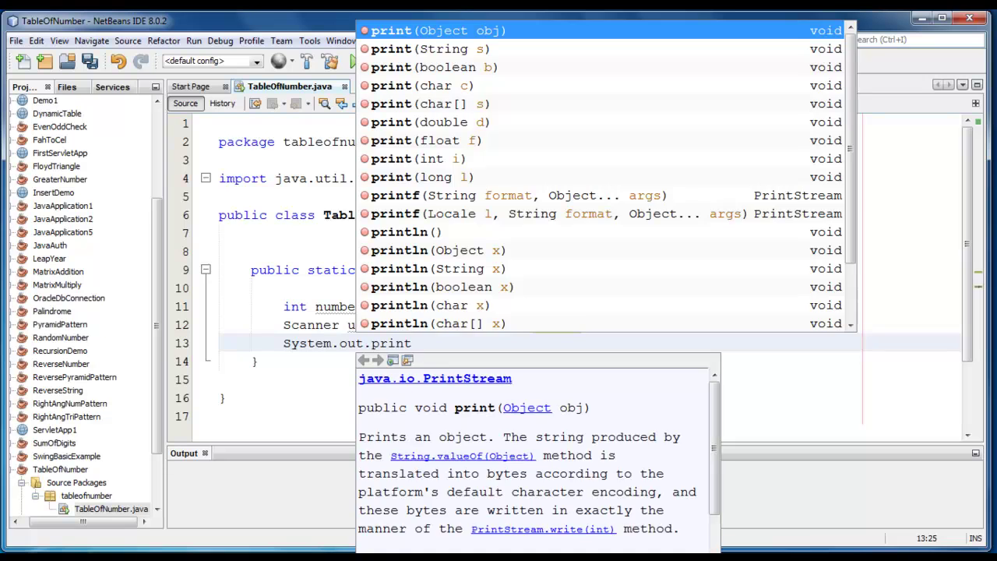
key(Return)
key(BackSpace)
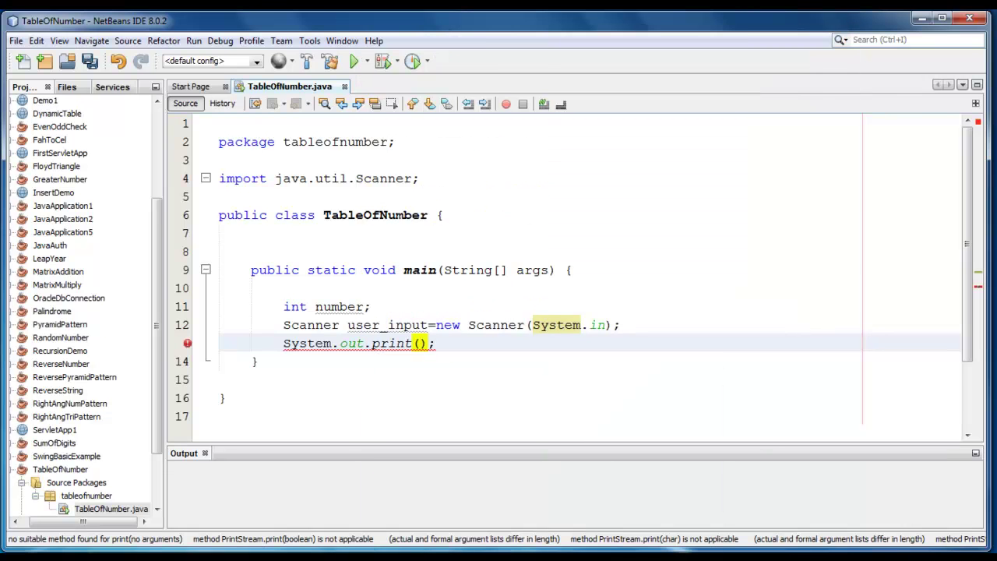
text("E)
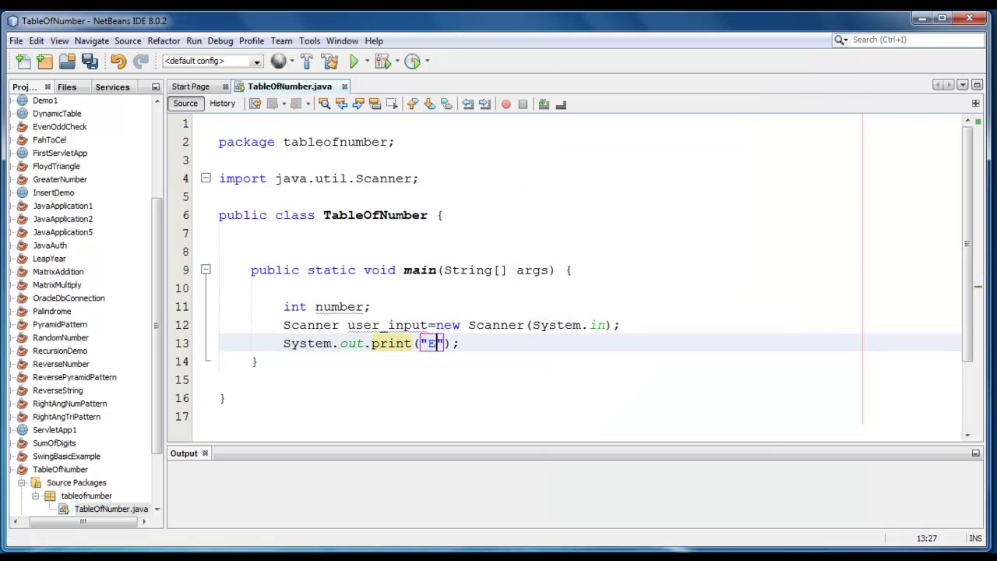
text(nete)
key(BackSpace)
key(BackSpace)
key(BackSpace)
text(ter anu m)
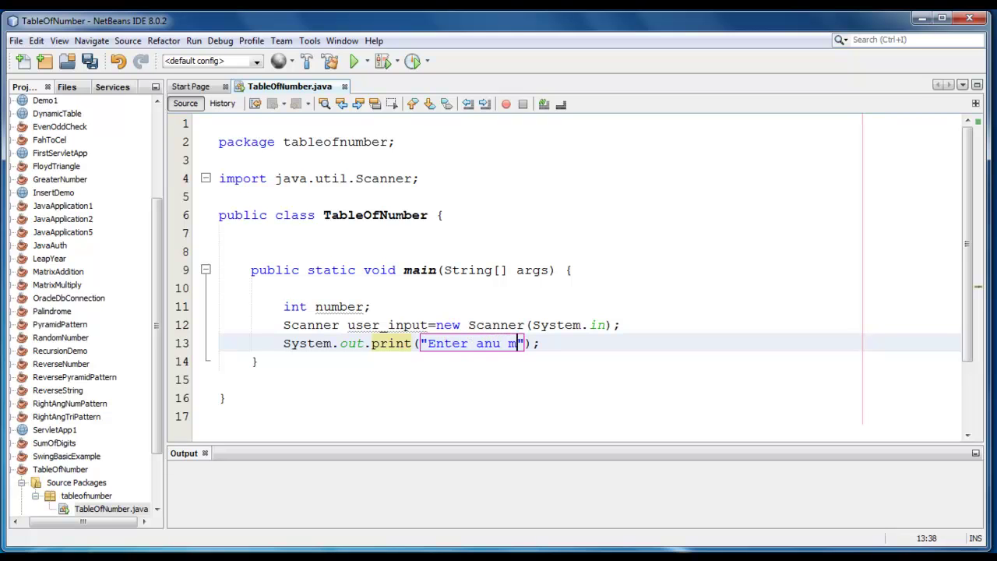
key(BackSpace)
key(BackSpace)
key(BackSpace)
text(y )
text(number :)
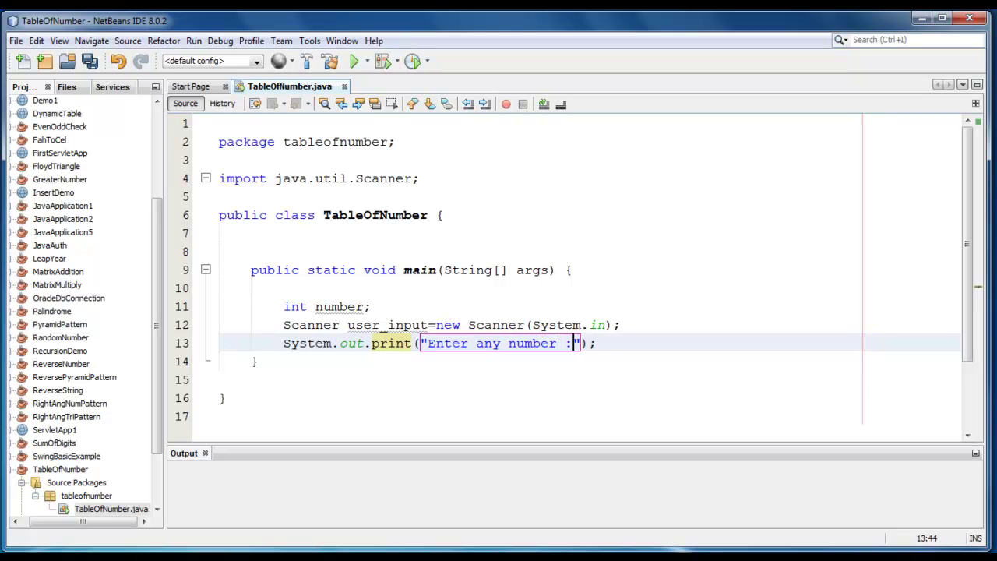
key(End)
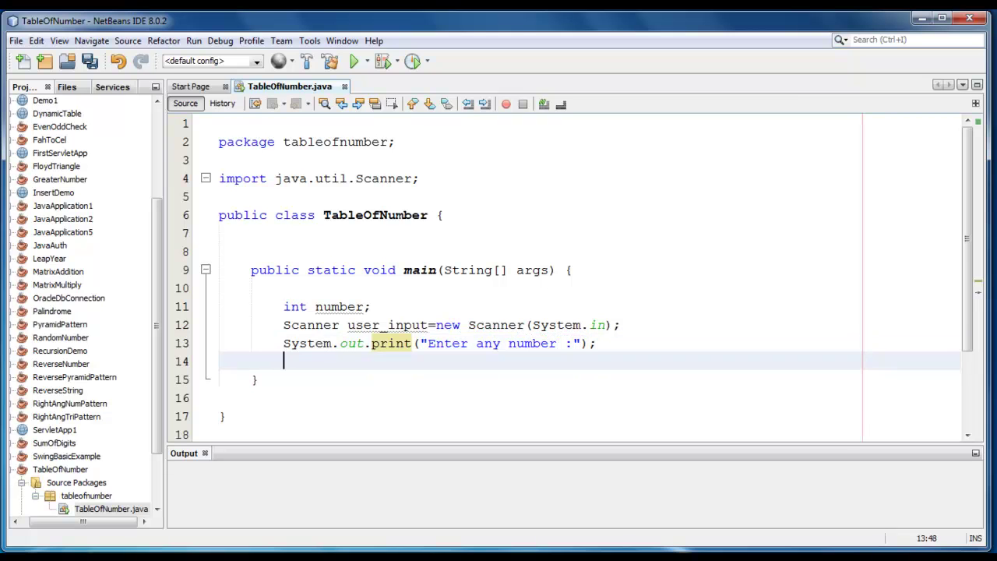
Add number=user_input.nextInt(); followed by two blank lines.
key(Return)
scroll(545, 312, down, 1)
text(nu)
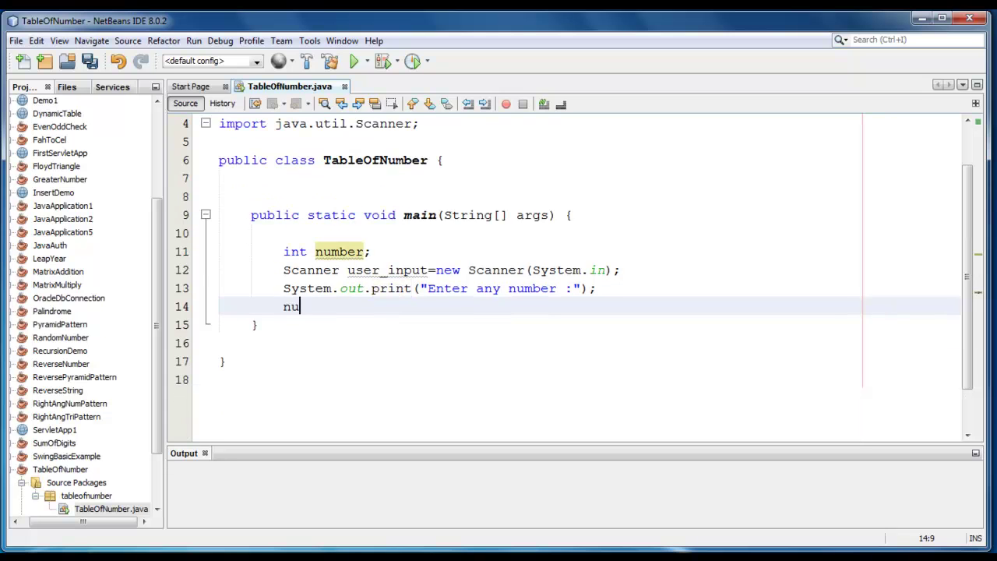
text(mber=)
text(user_in)
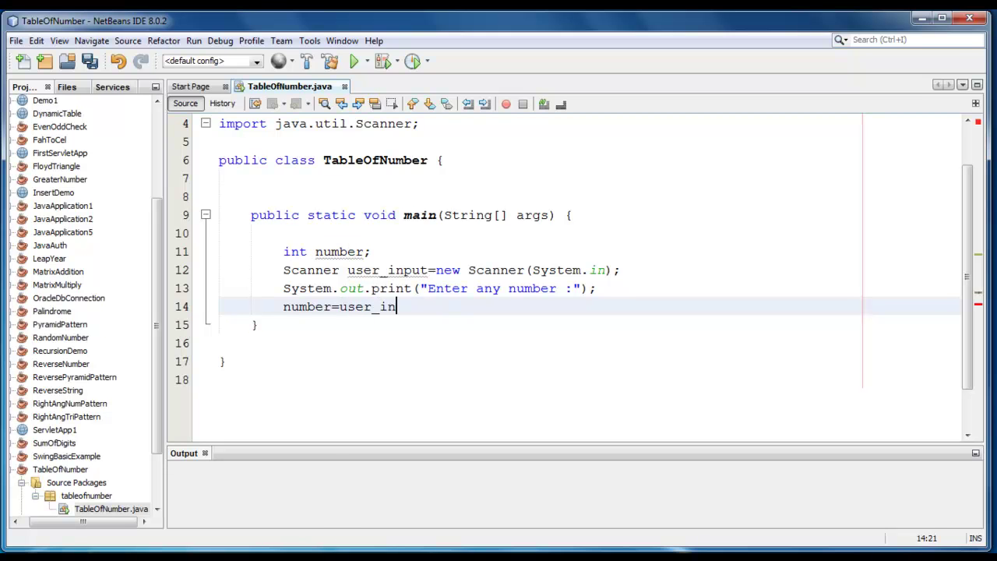
text(put.next)
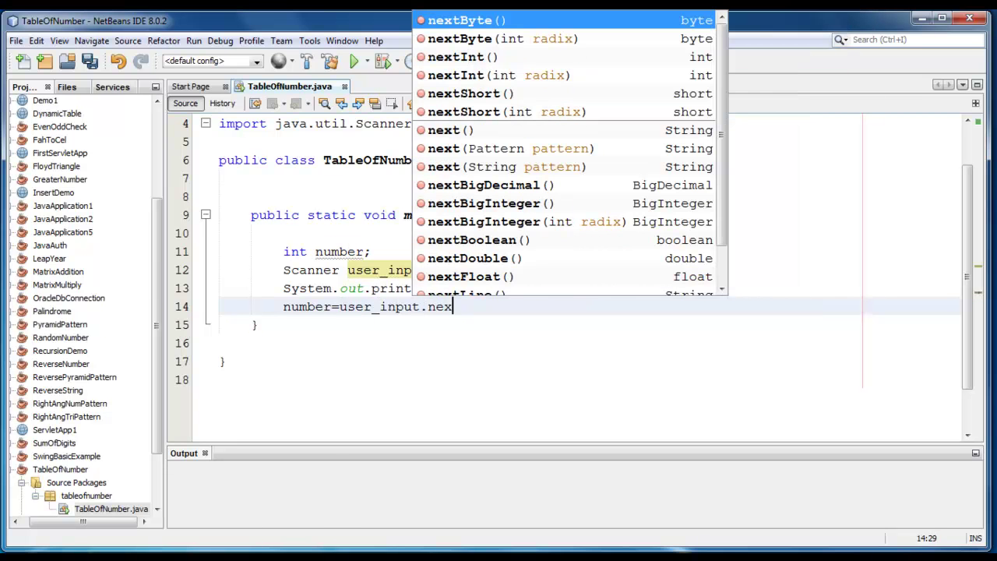
text(I)
key(Return)
key(End)
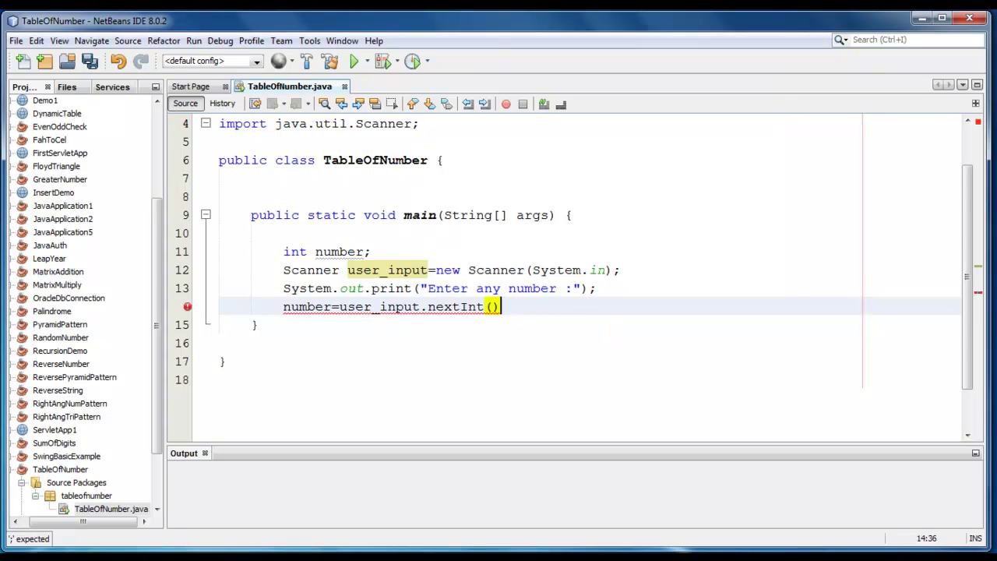
text(;)
key(Return)
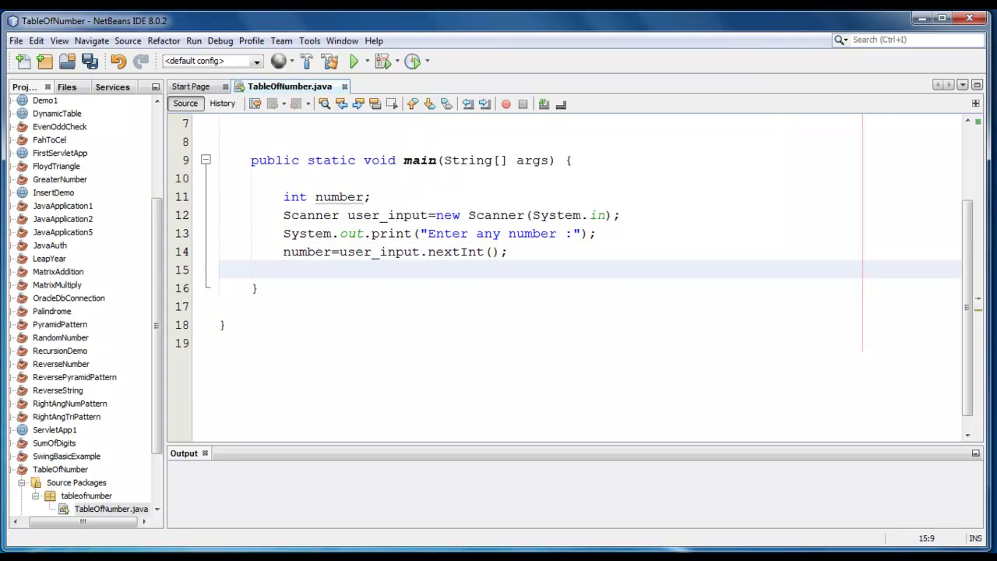
key(Return)
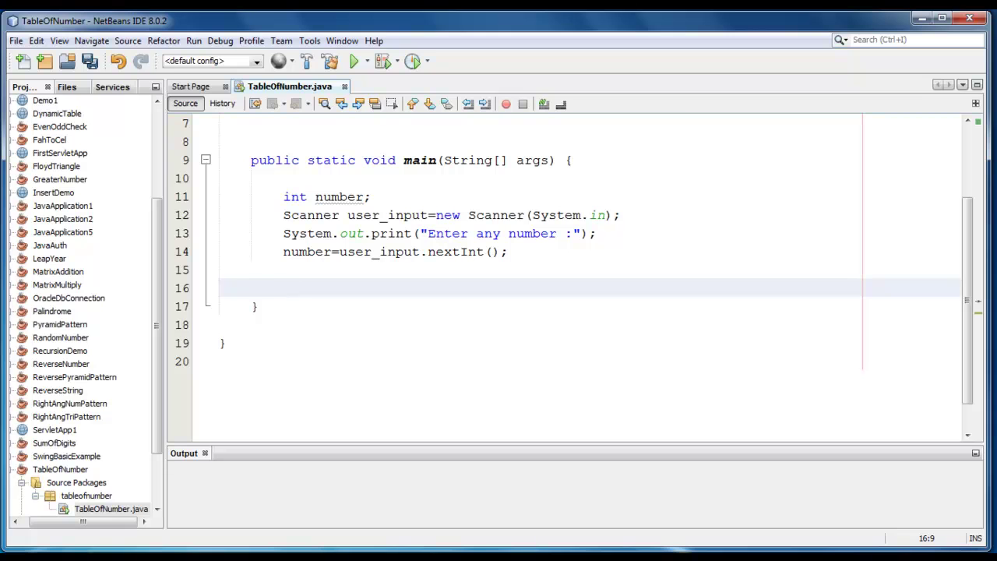
text(for())
Write the loop header for(int i=1;i<=10;i++) with an empty braced body.
key(Left)
key(Right)
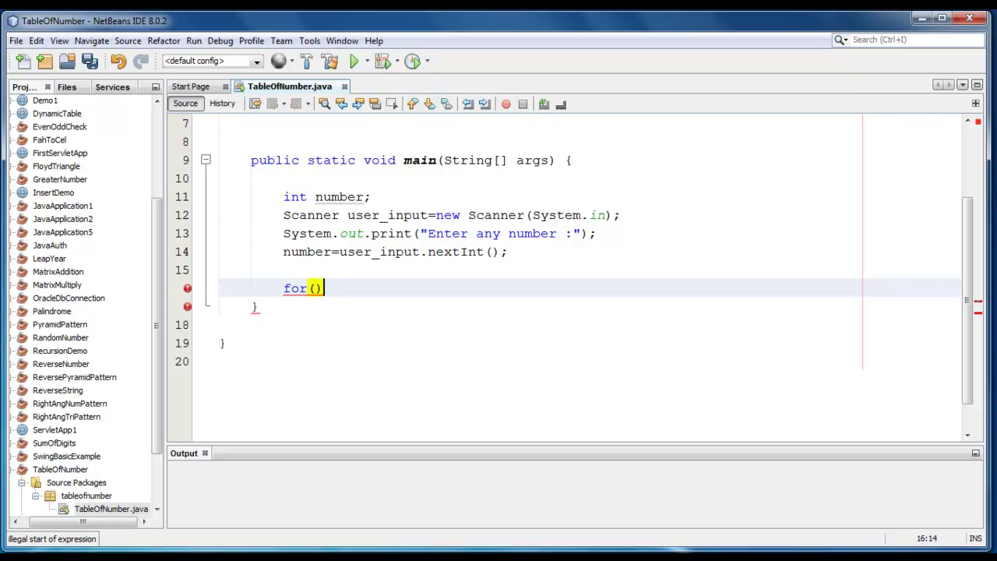
text(int )
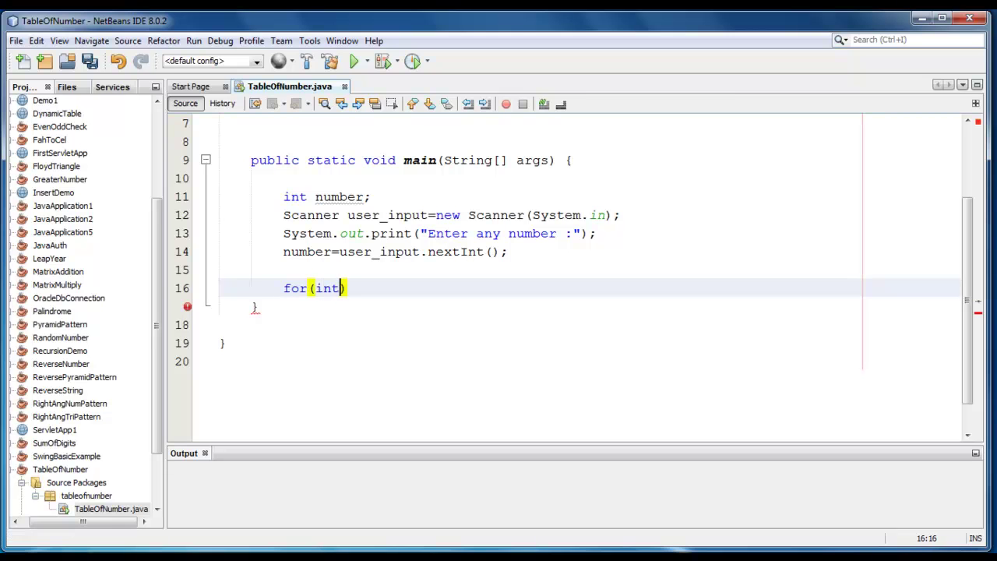
text(i=1)
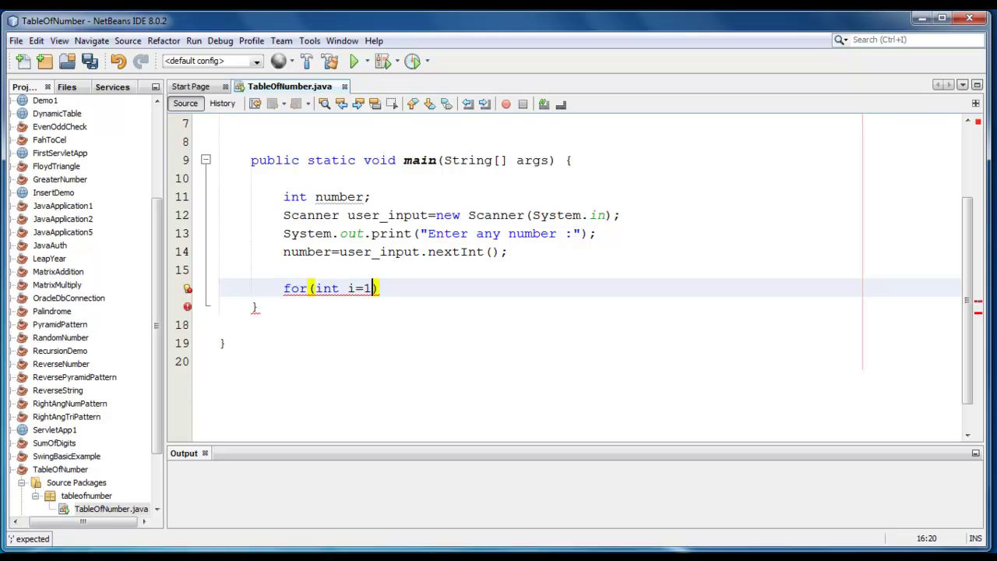
text(;i<=1)
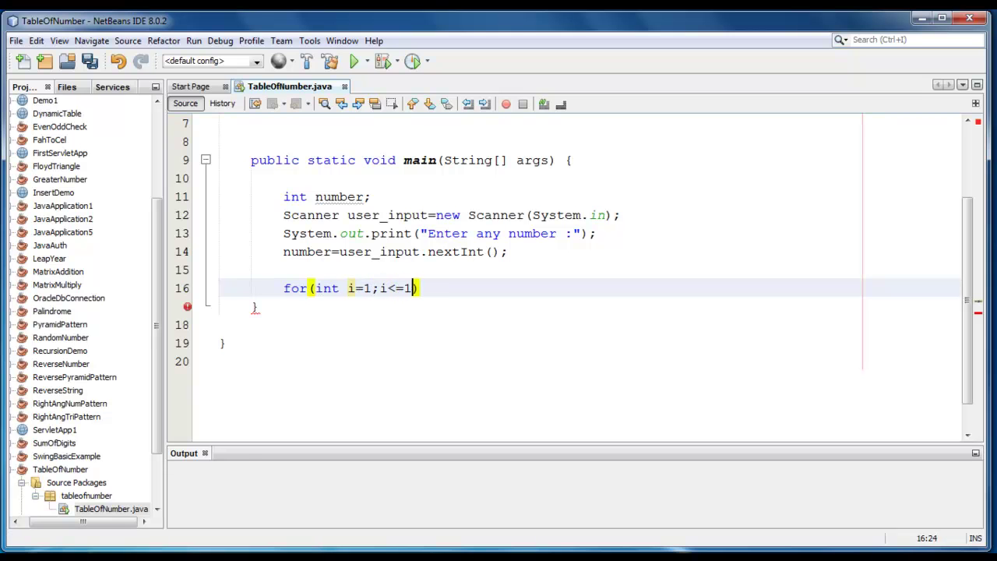
text(0;i++)
key(Return)
text({)
key(Return)
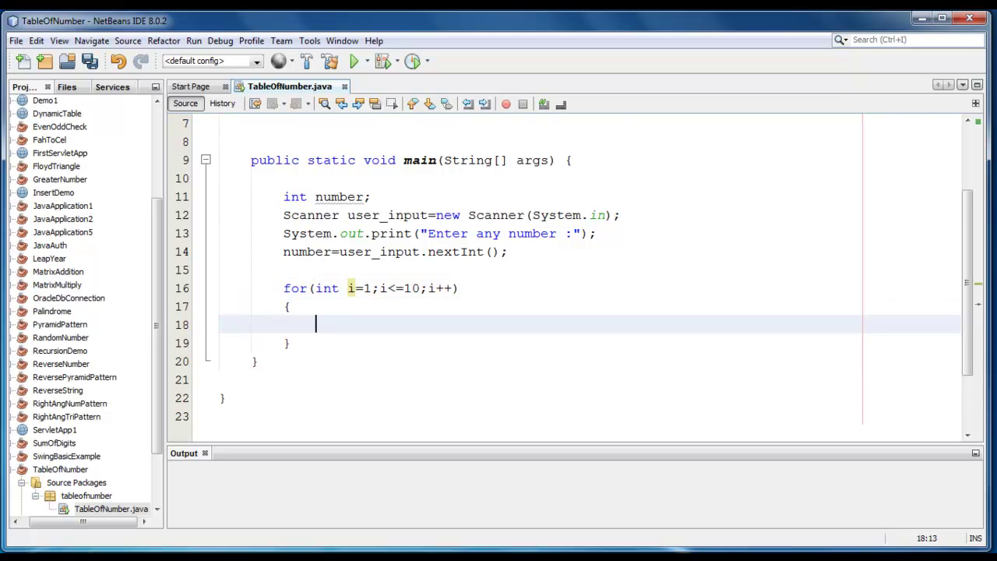
Add table to the int number declaration and begin table=number*i; in the loop.
click(365, 196)
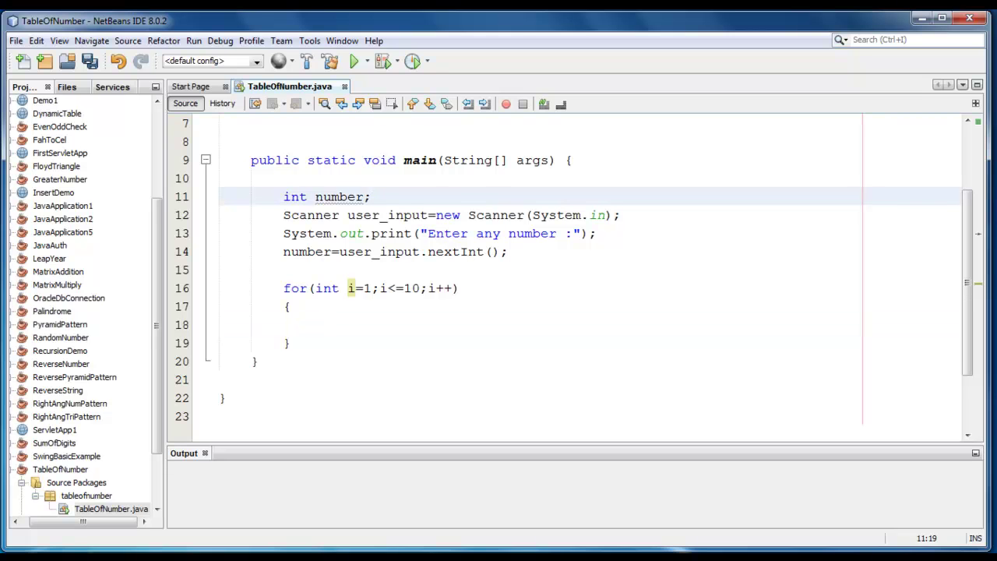
text(,t)
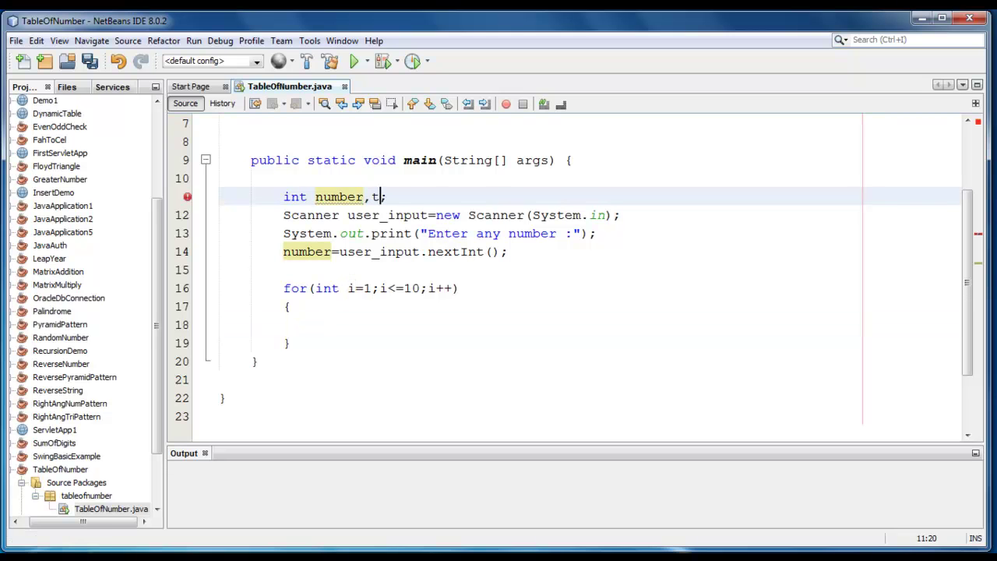
text(ab)
key(BackSpace)
text(bl)
key(End)
text(e)
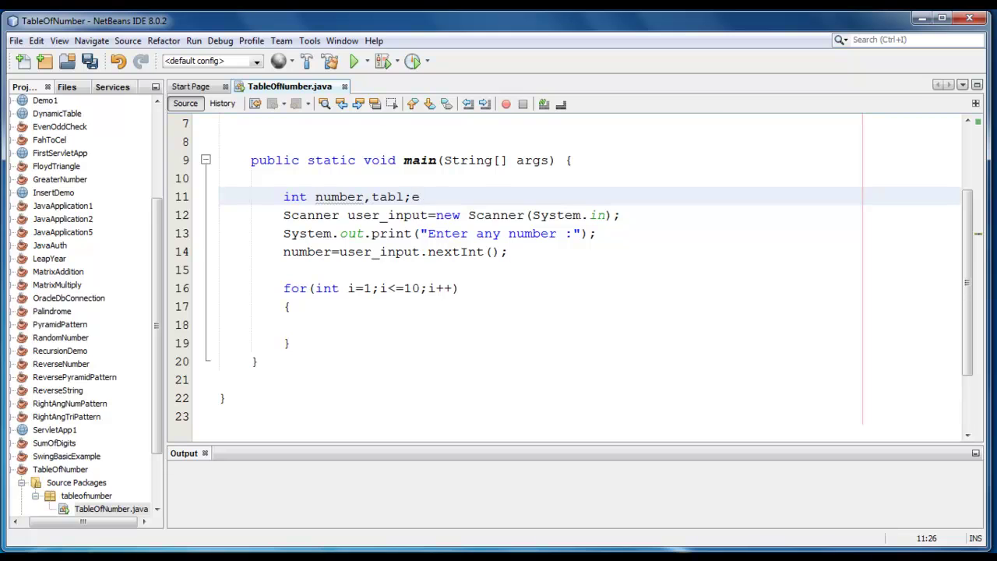
key(BackSpace)
key(BackSpace)
text(e;)
click(316, 324)
text(ta)
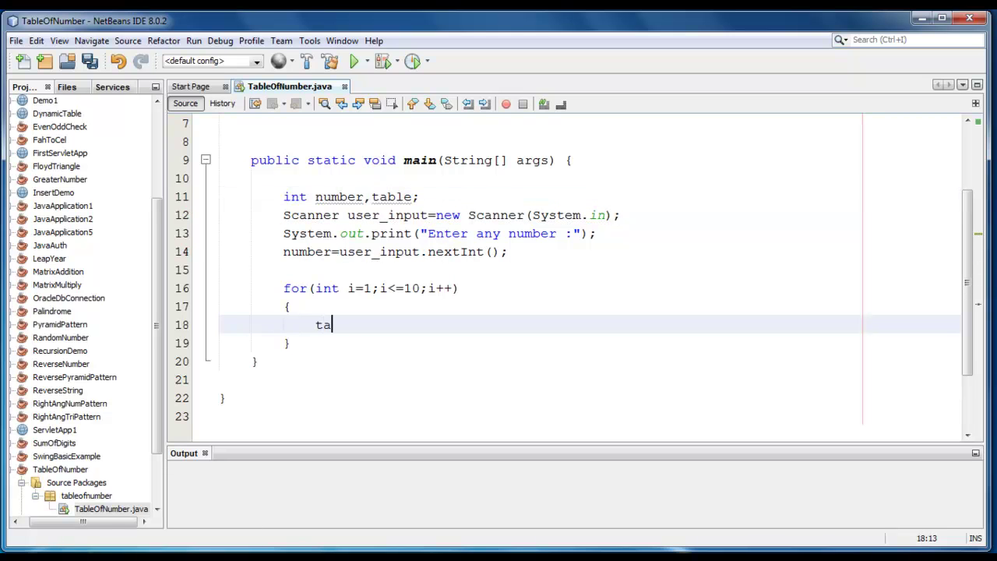
text(ble=number)
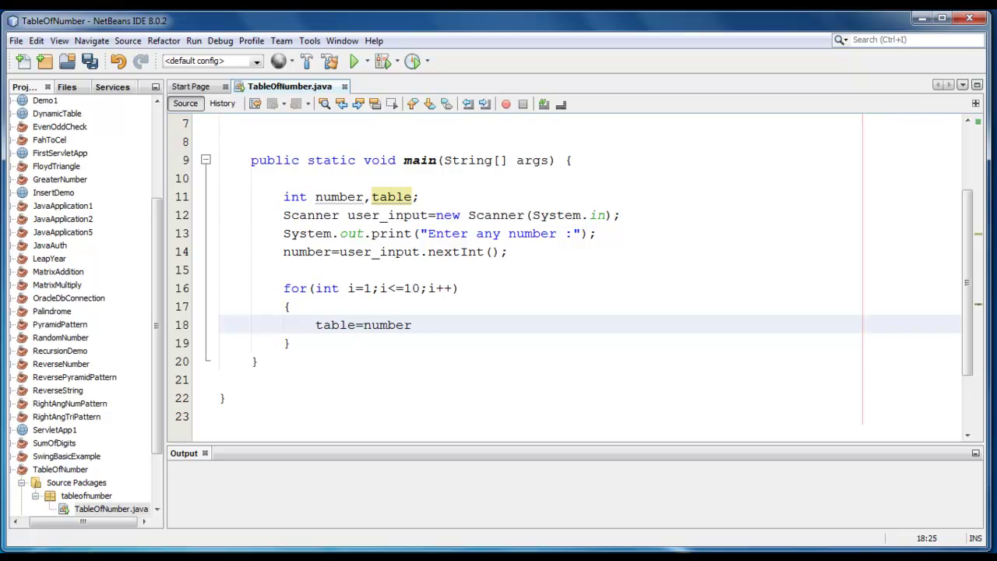
text(*i;)
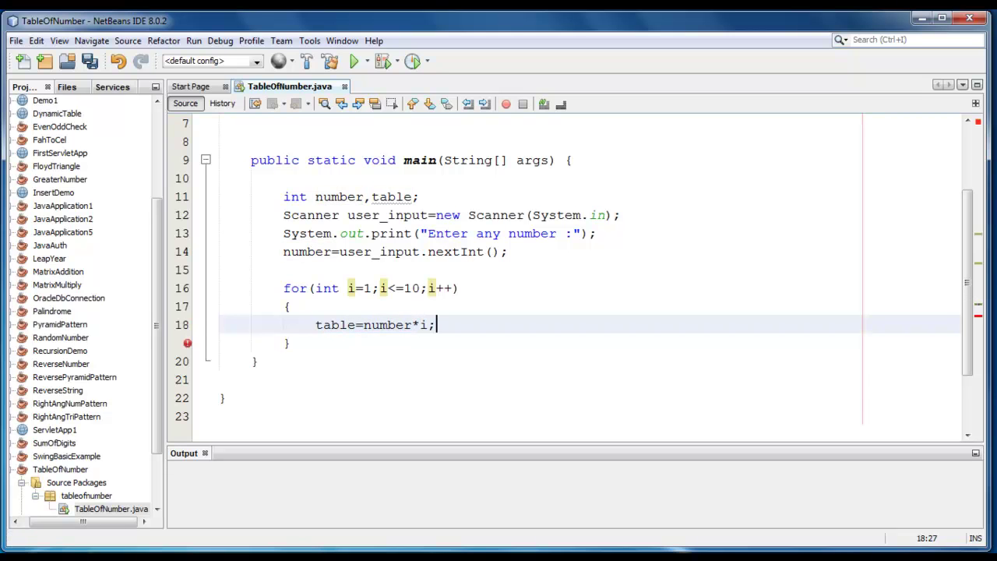
Print each row via System.out.print(number+" * "+i+" = "+table+"\n").
key(Return)
text(yst)
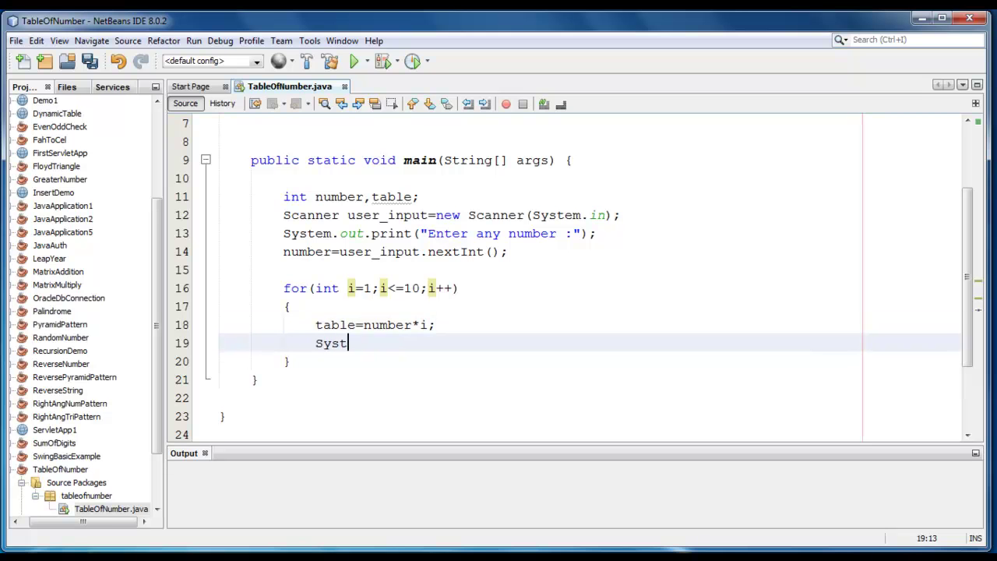
text(em.out)
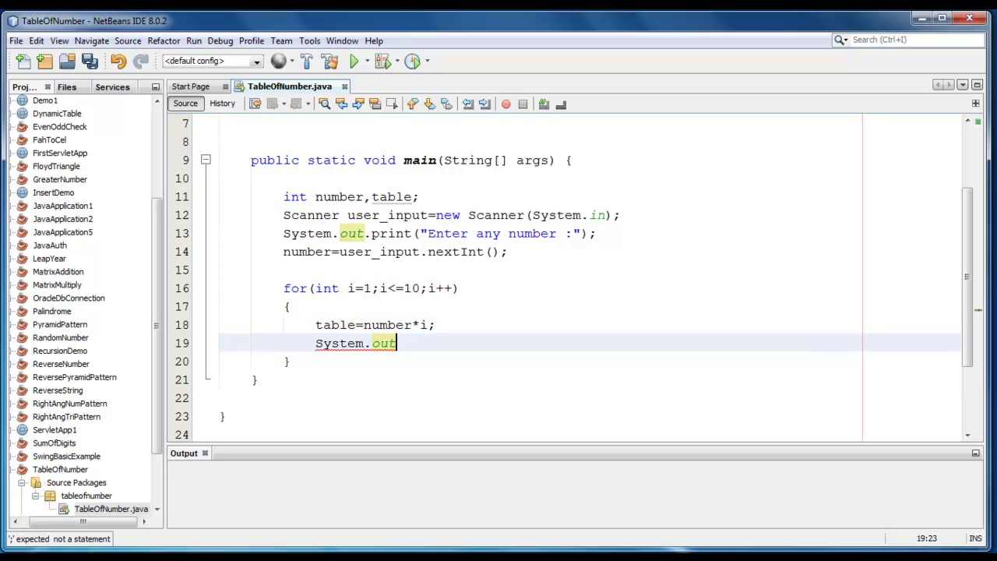
text(.rp)
key(BackSpace)
key(BackSpace)
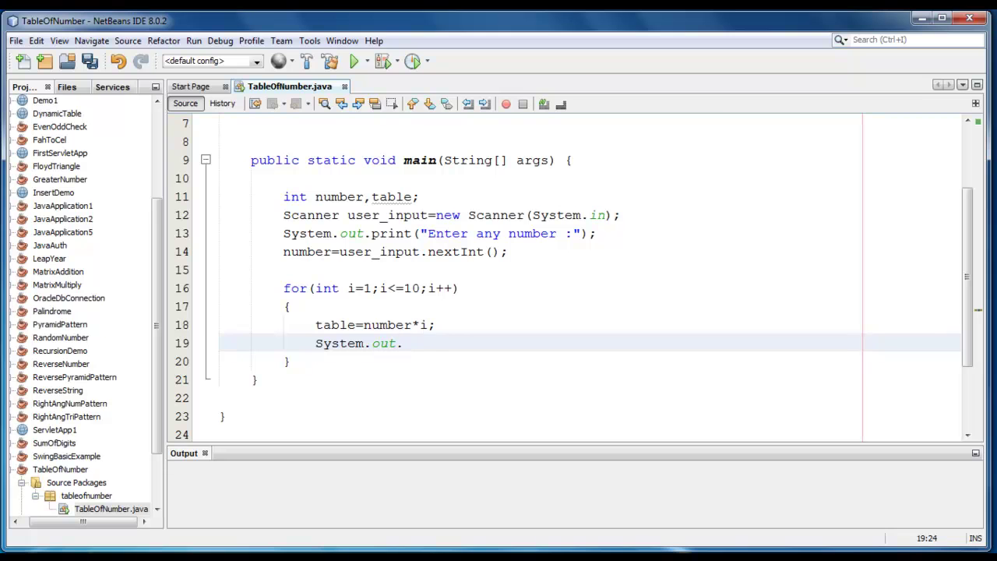
text(print();)
key(Left)
key(Left)
text(")
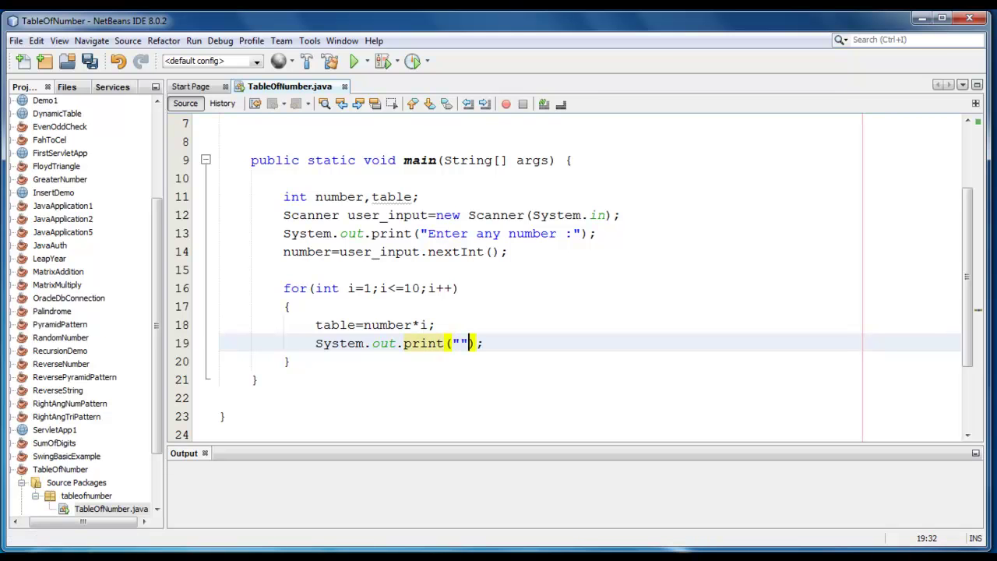
key(Left)
text(number )
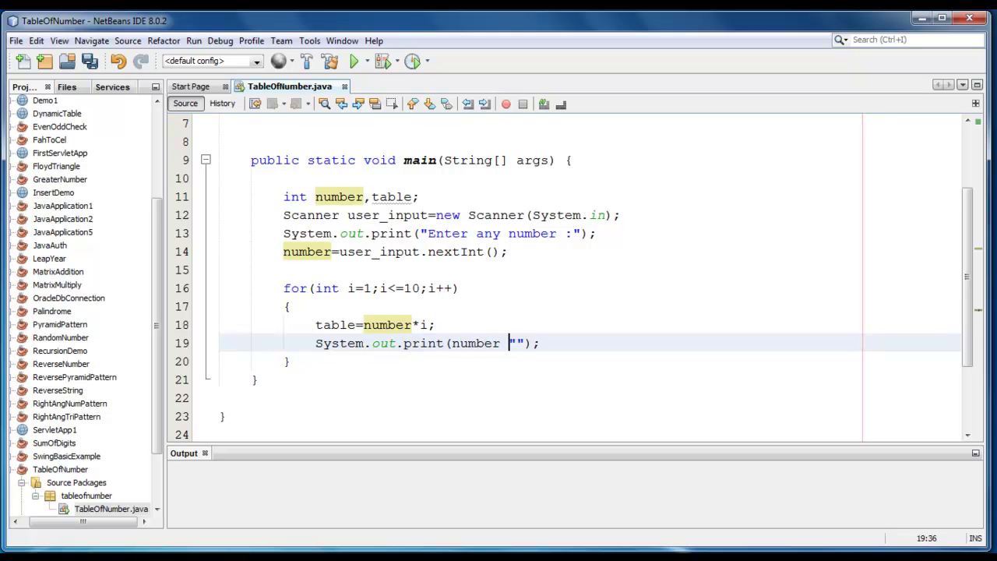
text(+" *)
key(Right)
text(+)
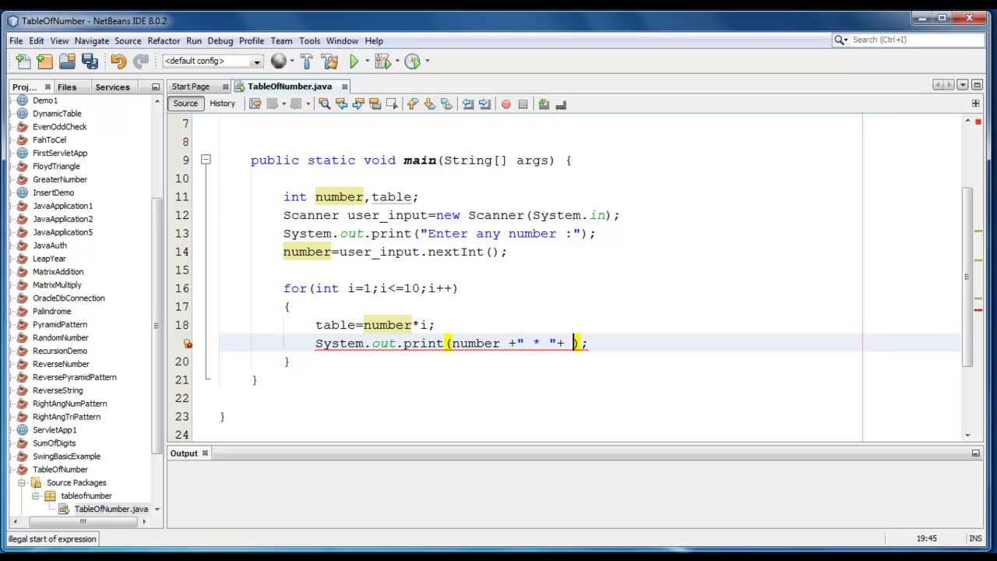
key(BackSpace)
text(i+)
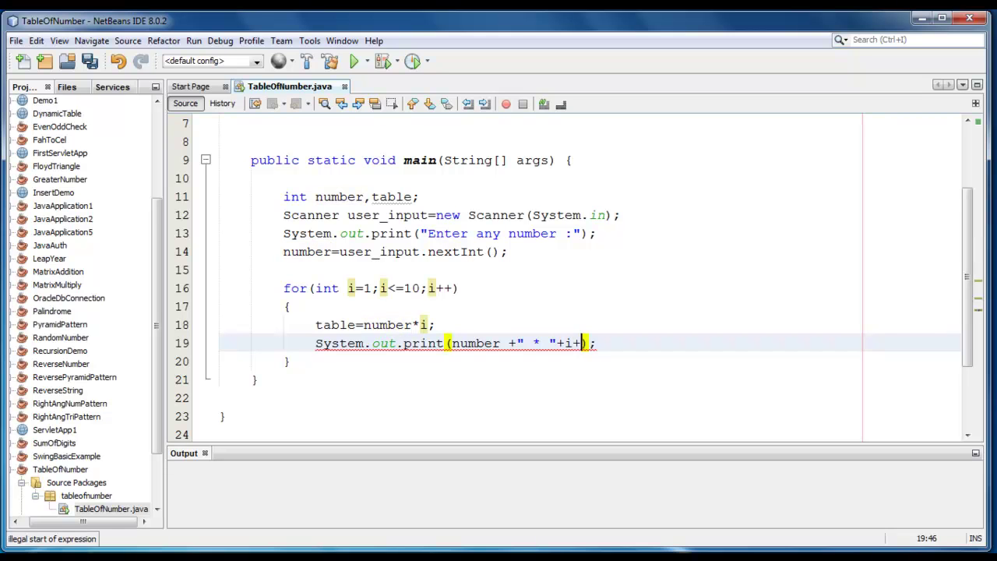
text(" =)
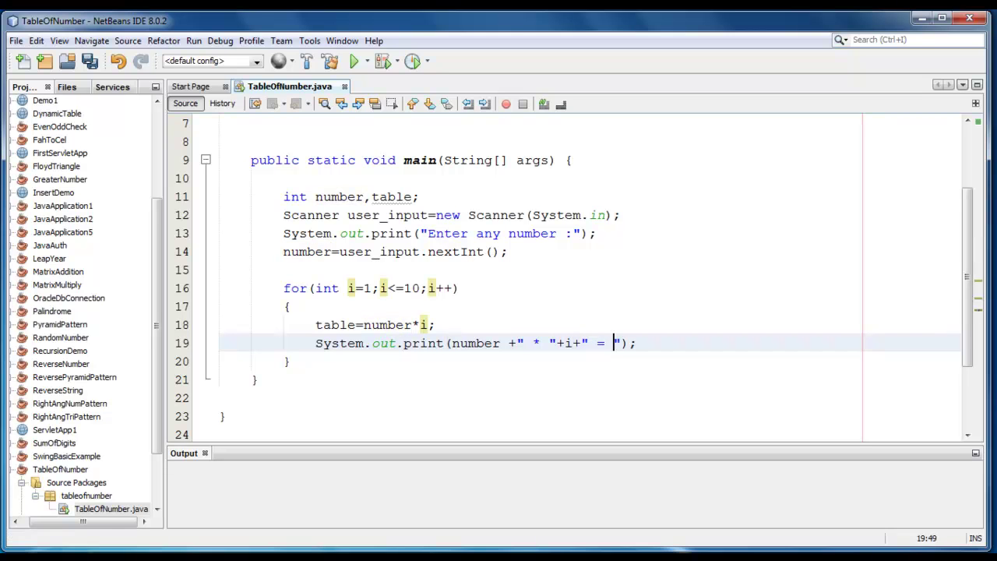
text( ")
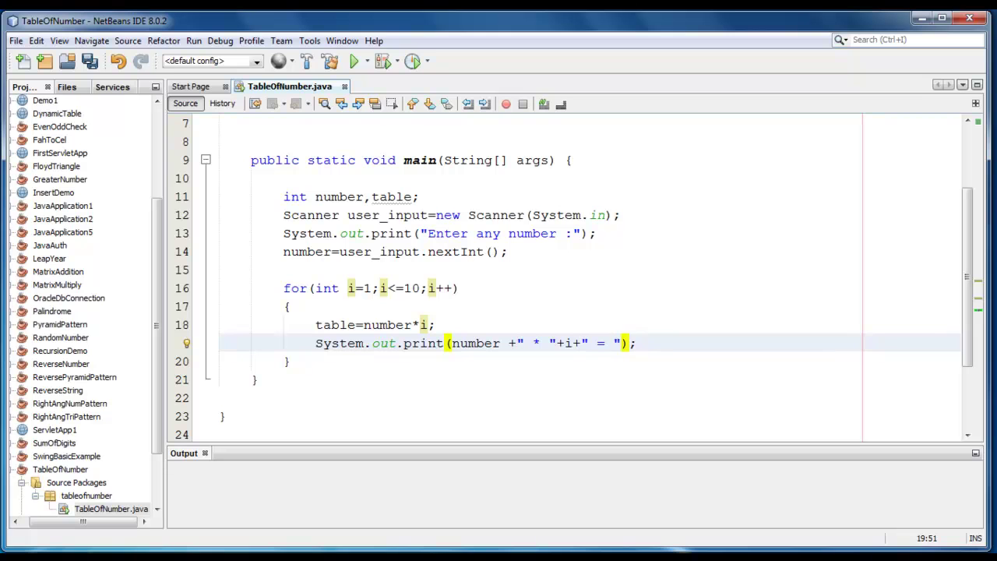
text(+tab)
text(le)
key(End)
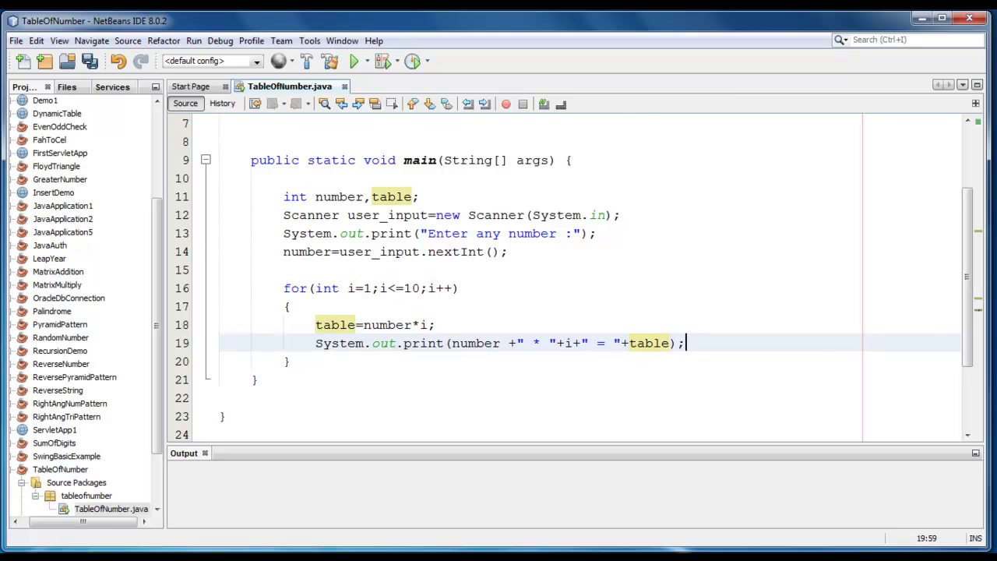
key(Left)
key(Left)
text(+" )
text(\n)
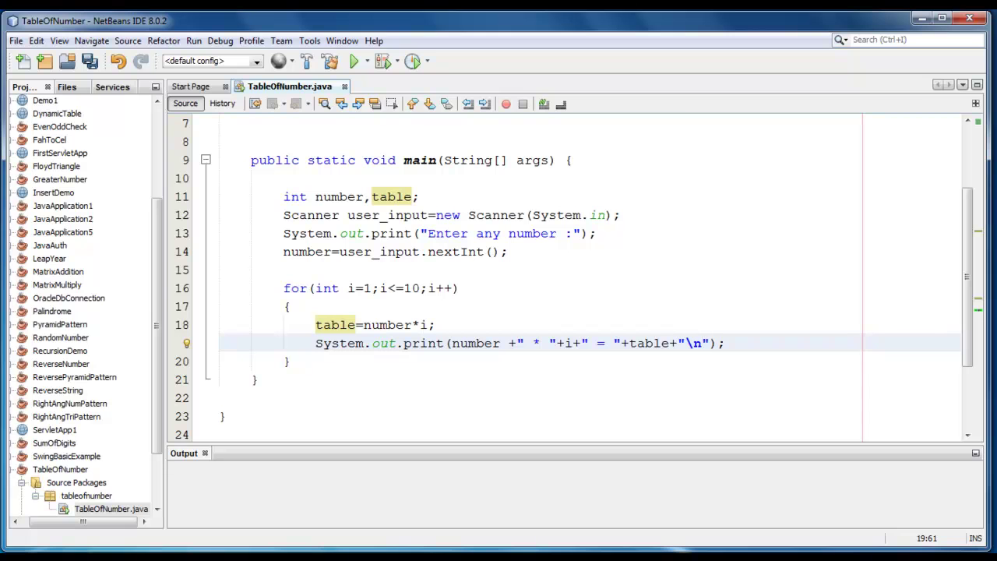
Insert System.out.println("Table of "+number+" is : ") on a new line before the loop.
click(327, 269)
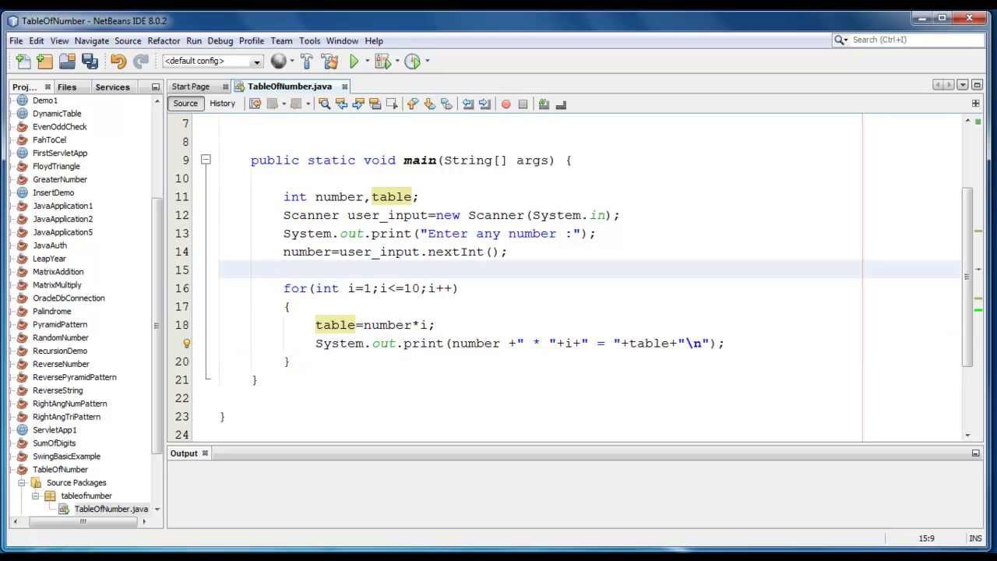
key(Return)
text(System)
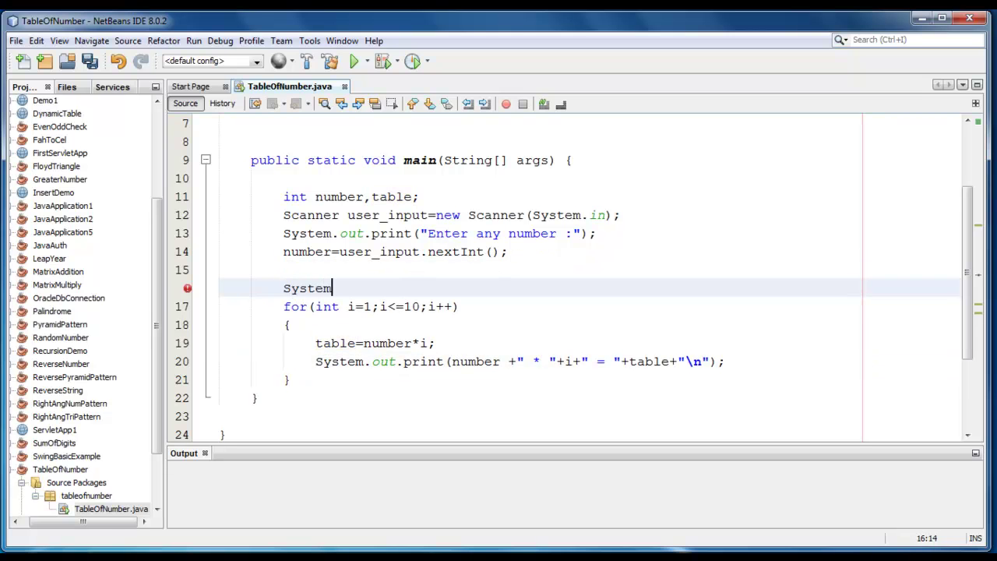
text(.pou)
key(BackSpace)
key(BackSpace)
key(BackSpace)
text(o)
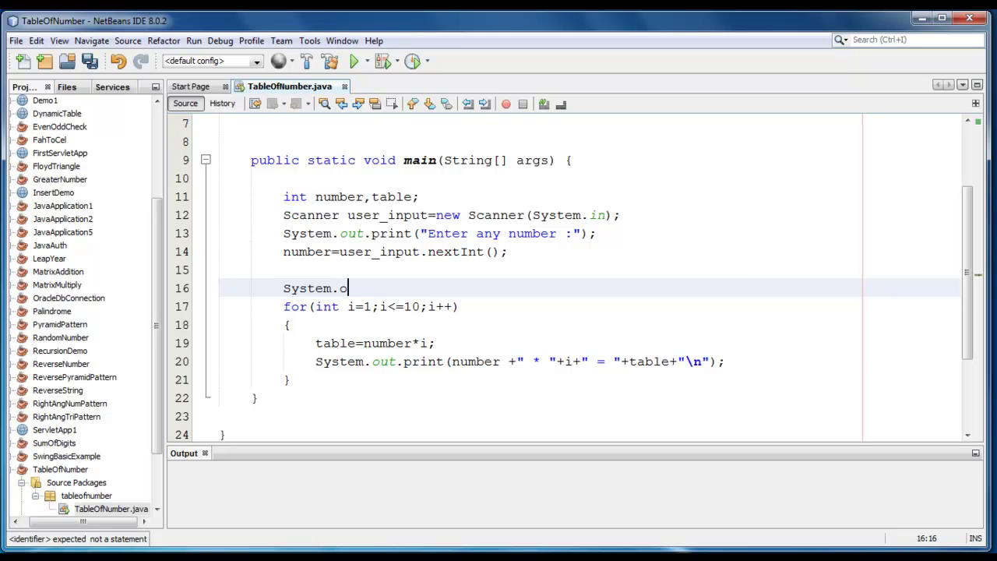
text(ut.print)
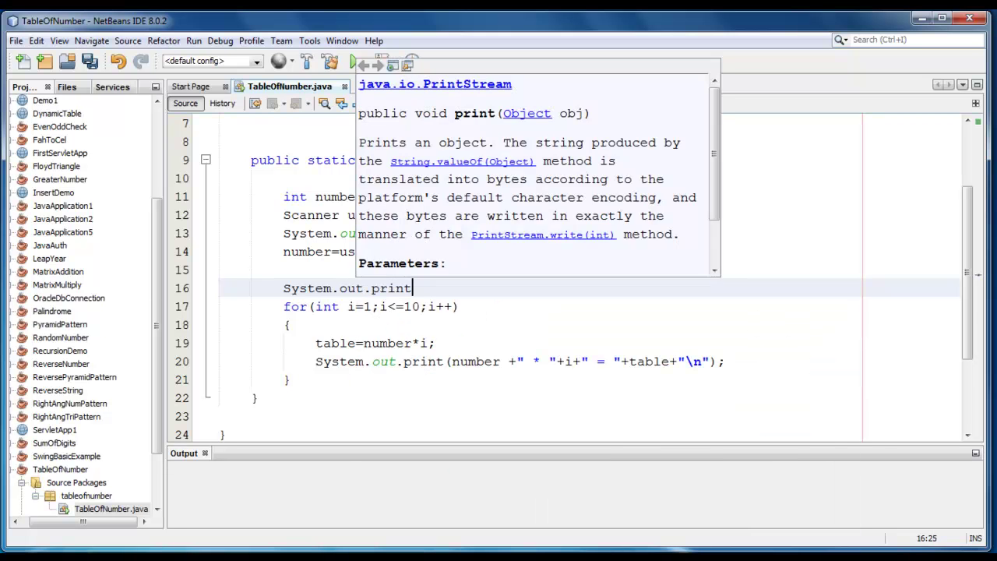
text(();)
key(Left)
key(Left)
text(")
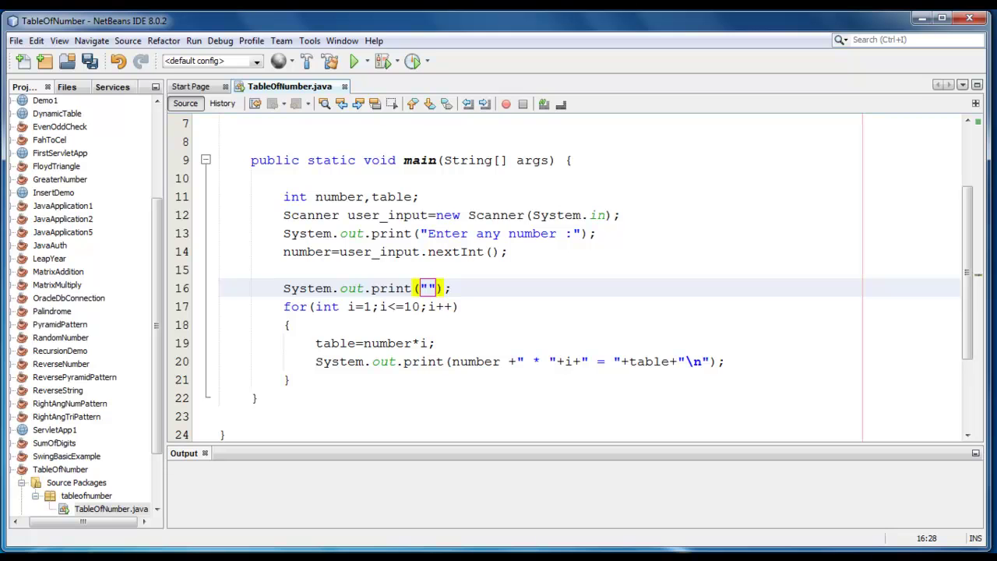
text(Table ofg)
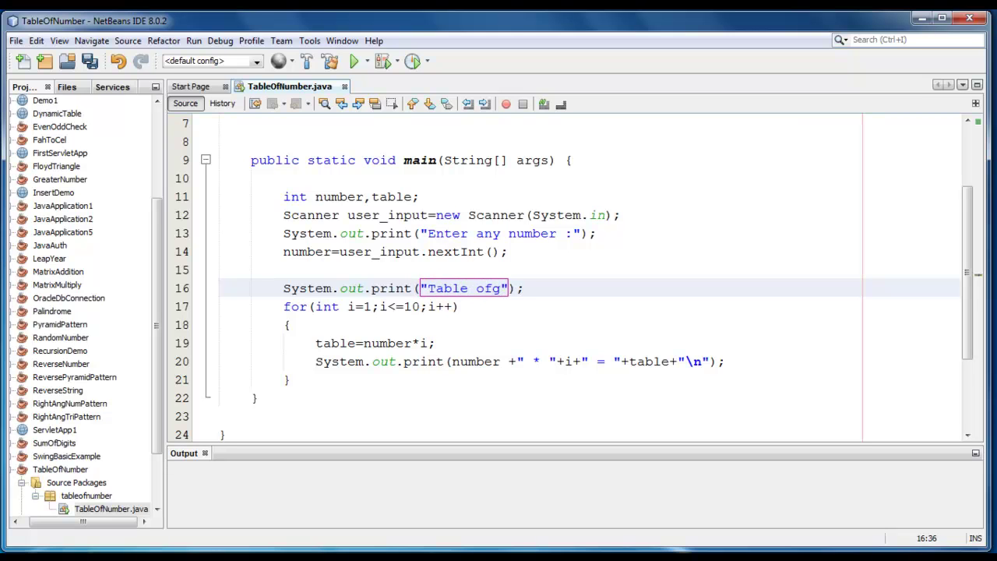
key(BackSpace)
key(Right)
text(+)
text(number)
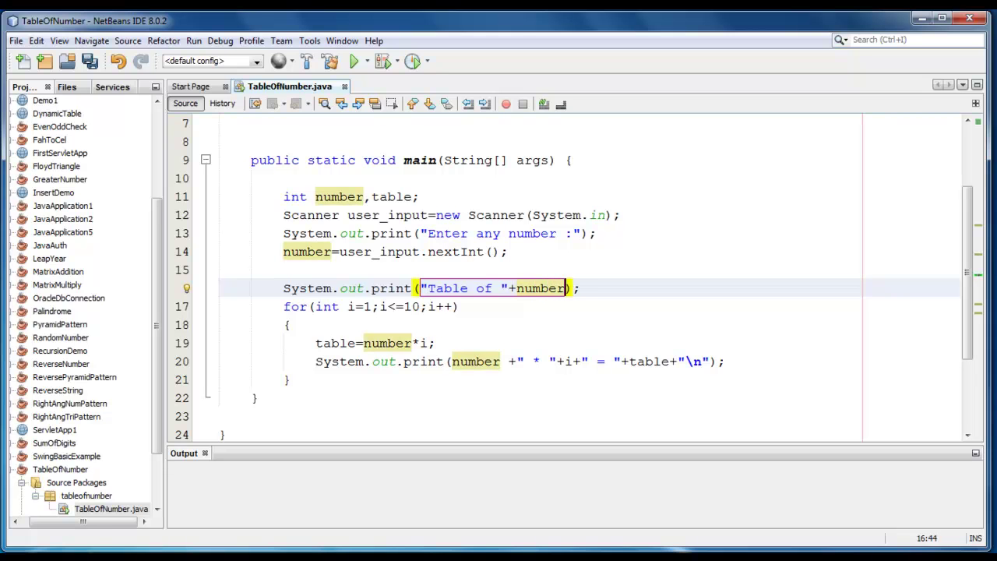
text(+")
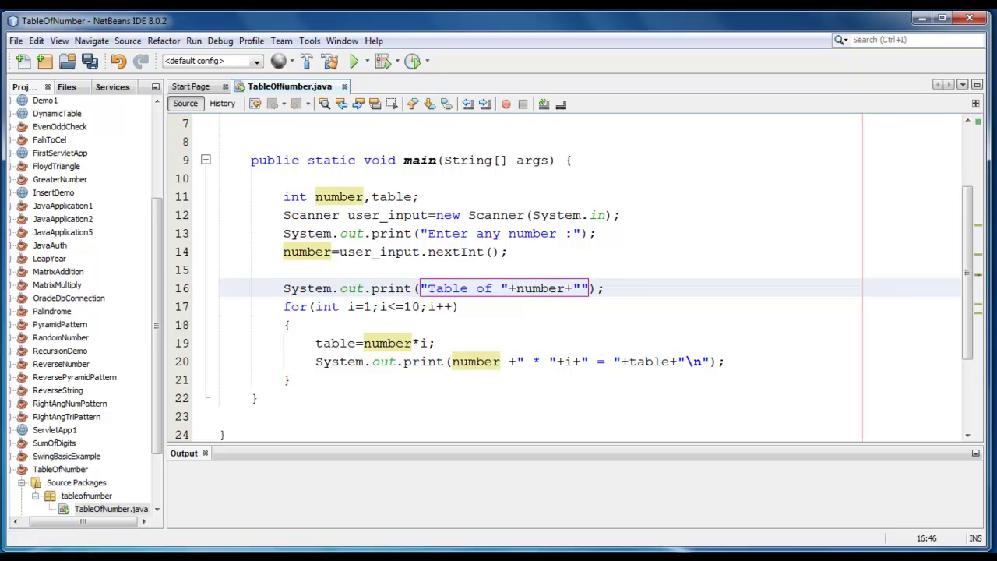
text( is :)
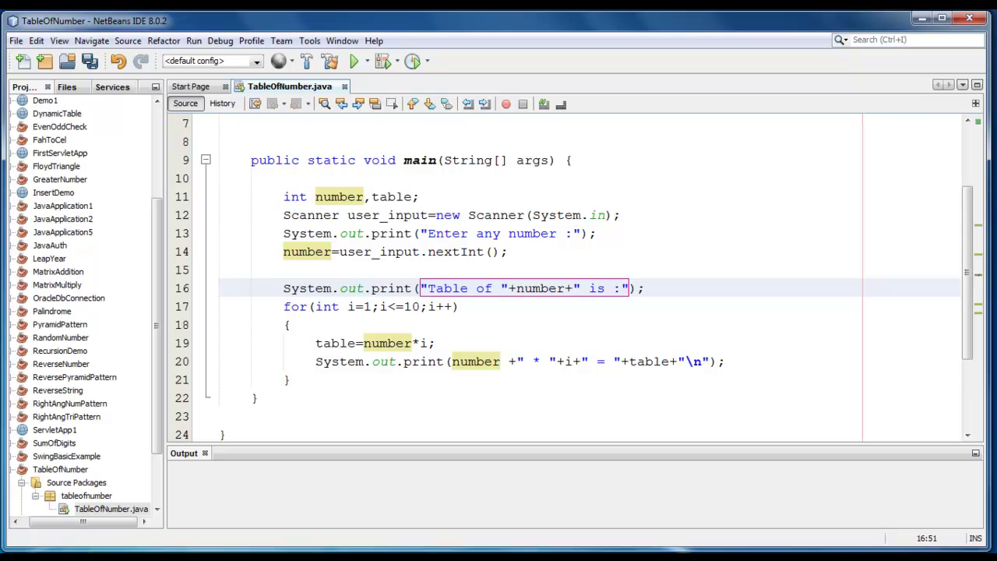
key(ctrl+Left)
key(ctrl+Left)
key(ctrl+Left)
key(ctrl+Left)
text(ln)
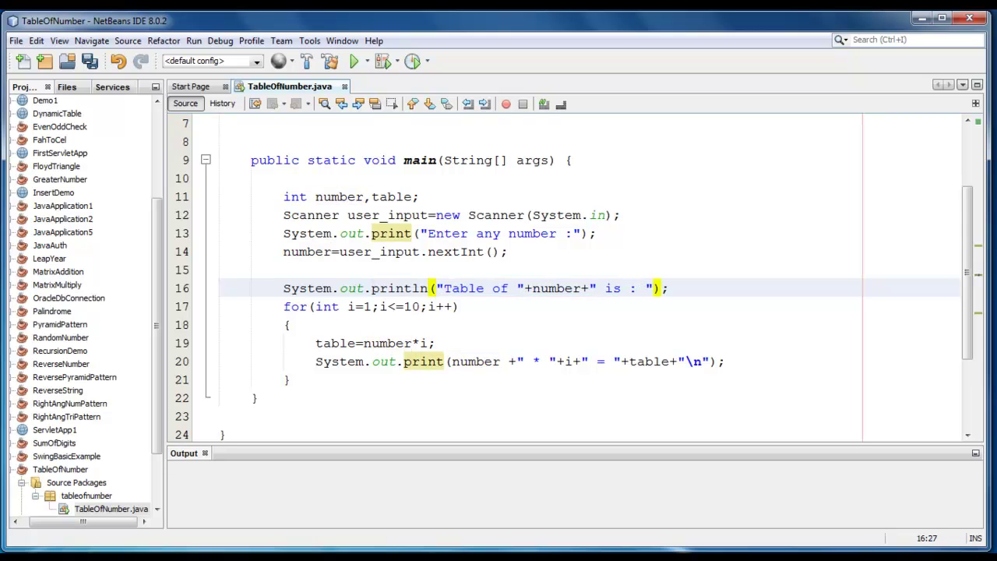
click(255, 397)
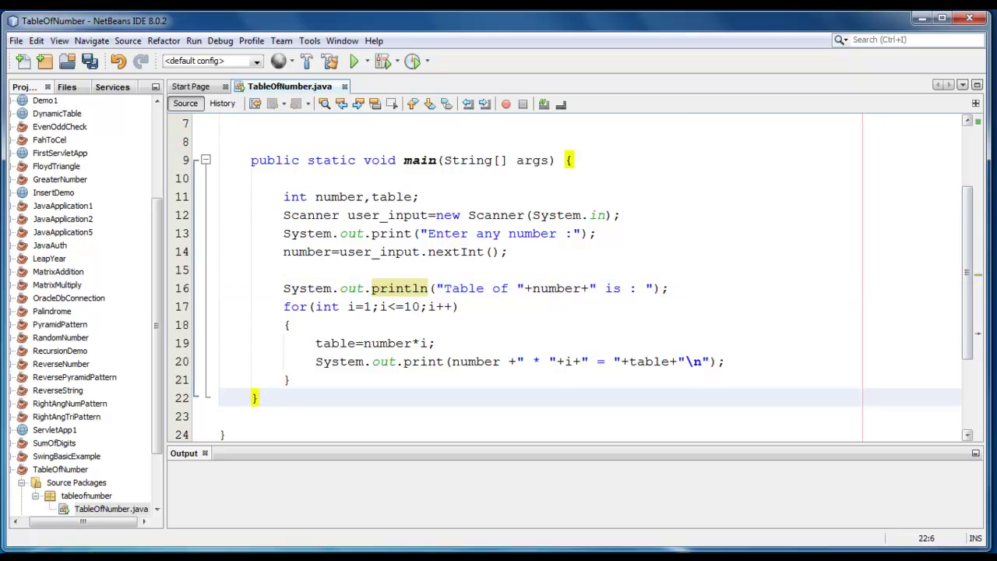
scroll(255, 397, down, 4)
Save TableOfNumber.java, clean-build the project, and enlarge the Output panel to read the log.
click(224, 357)
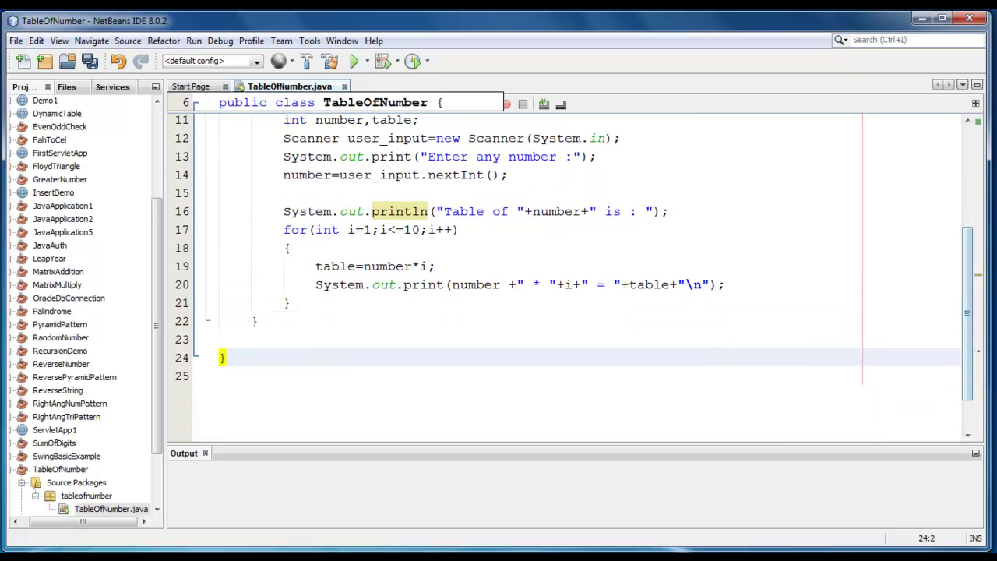
key(ctrl+s)
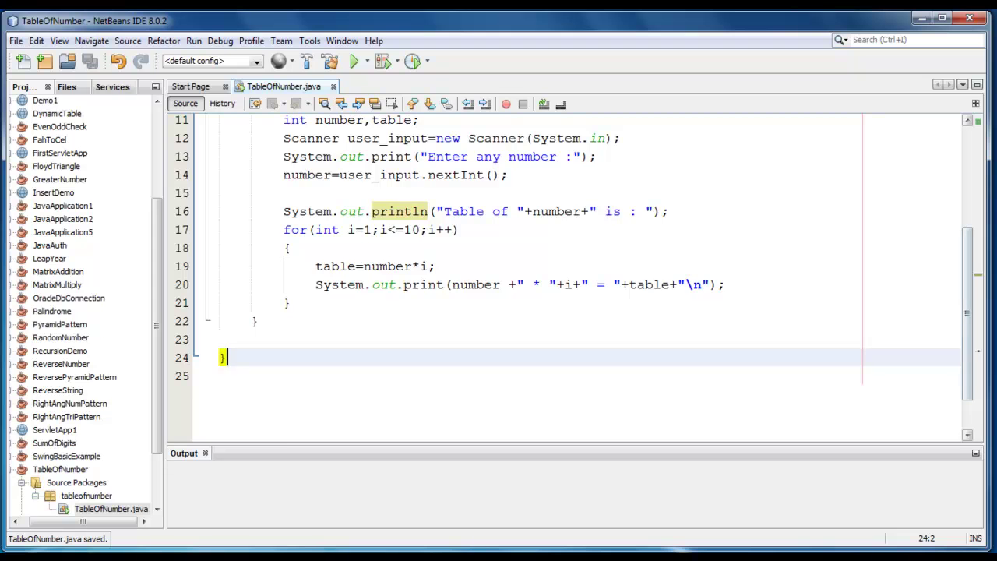
scroll(499, 311, up, 7)
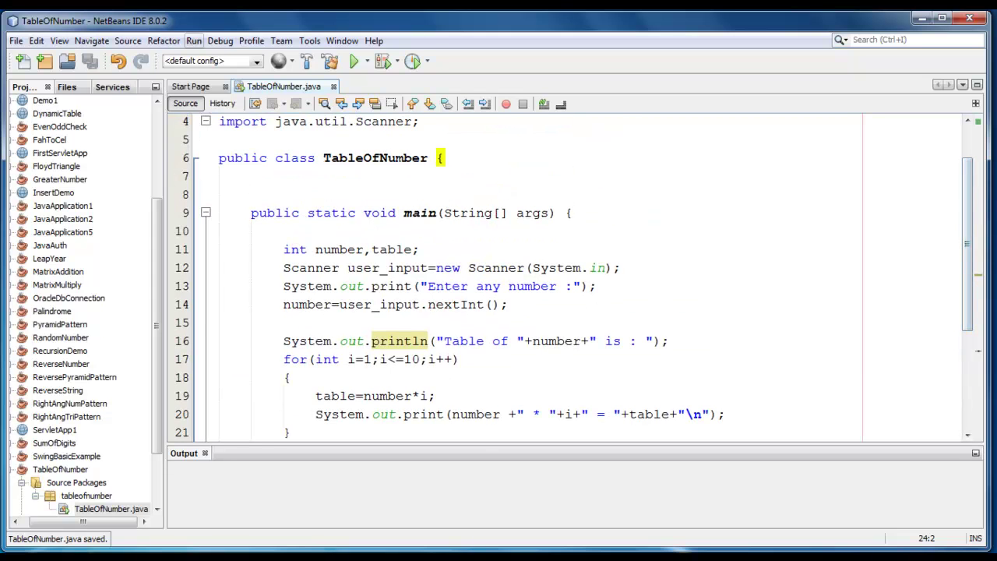
click(194, 41)
click(288, 114)
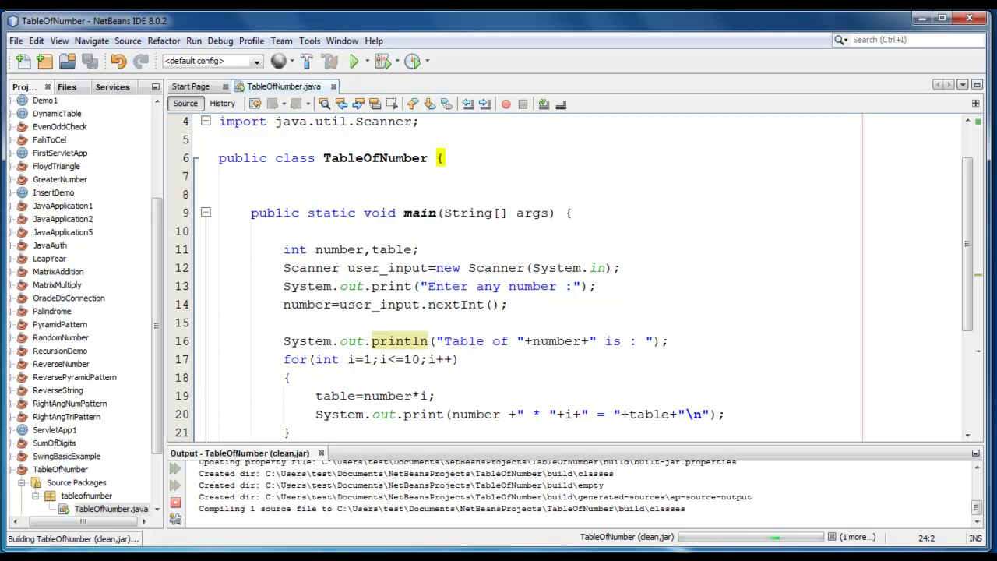
drag(545, 444, 545, 258)
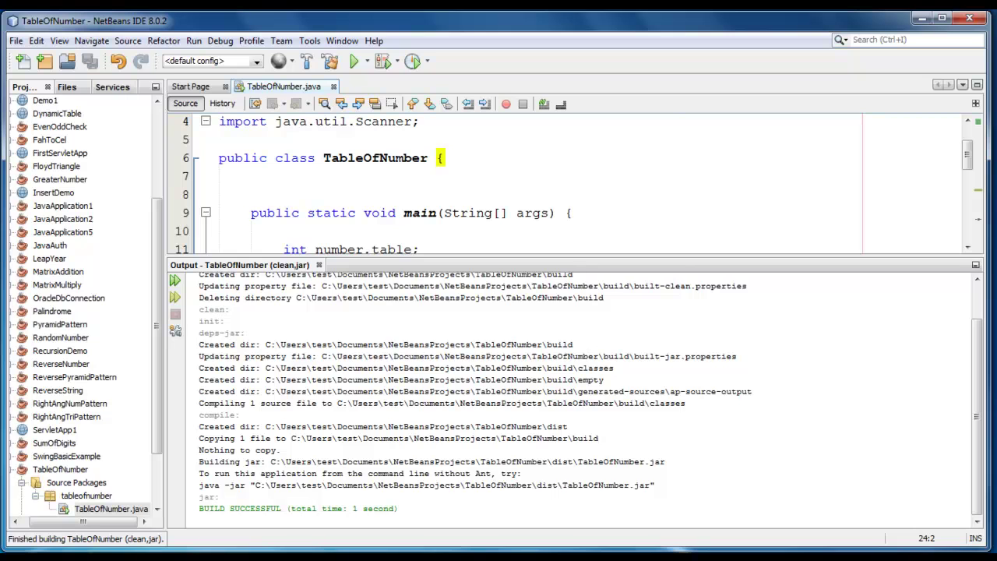
Run TableOfNumber with input 4, highlight the printed 4 * 1 to 4 * 10 lines, and start a second run.
click(354, 60)
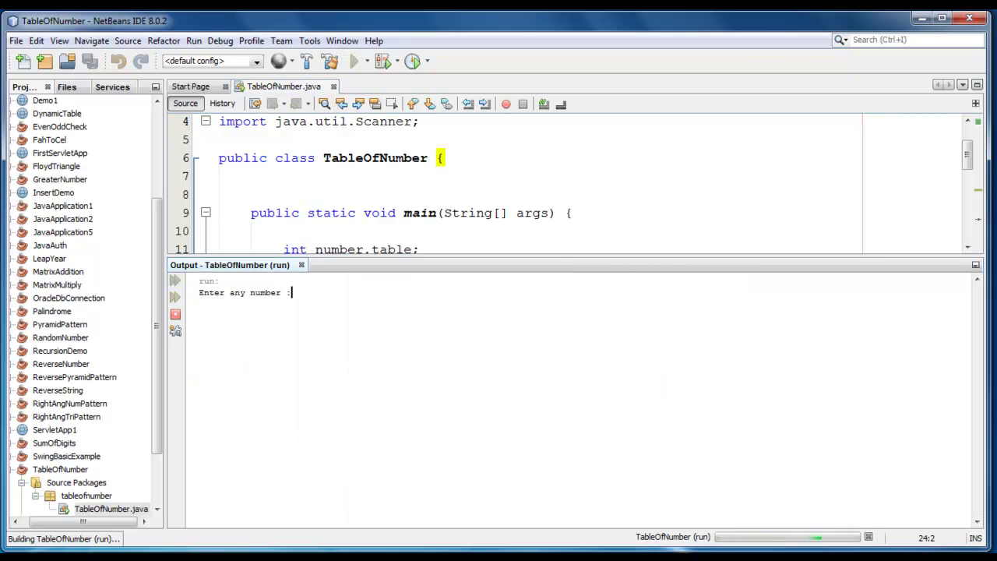
text(4)
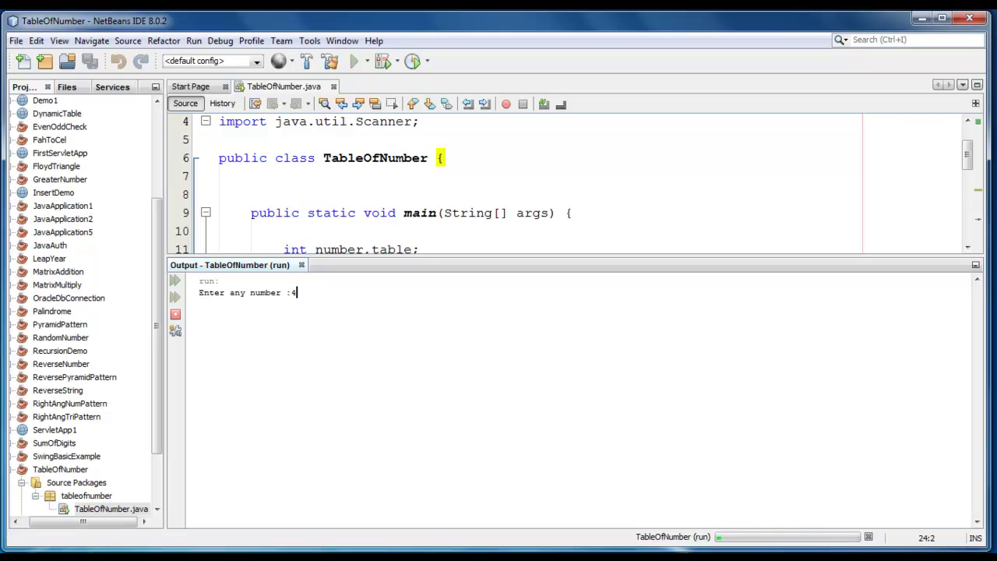
key(Return)
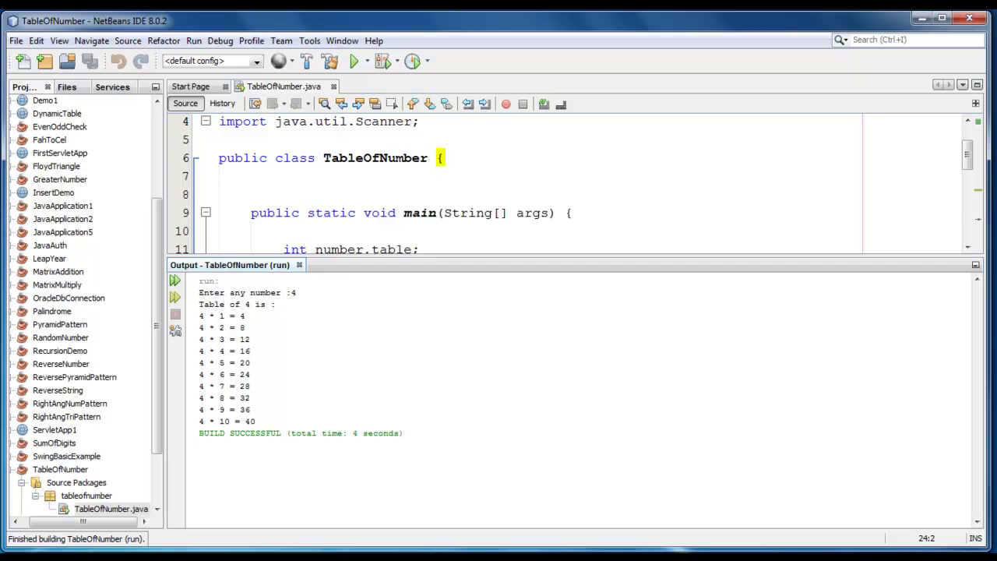
drag(200, 314, 257, 422)
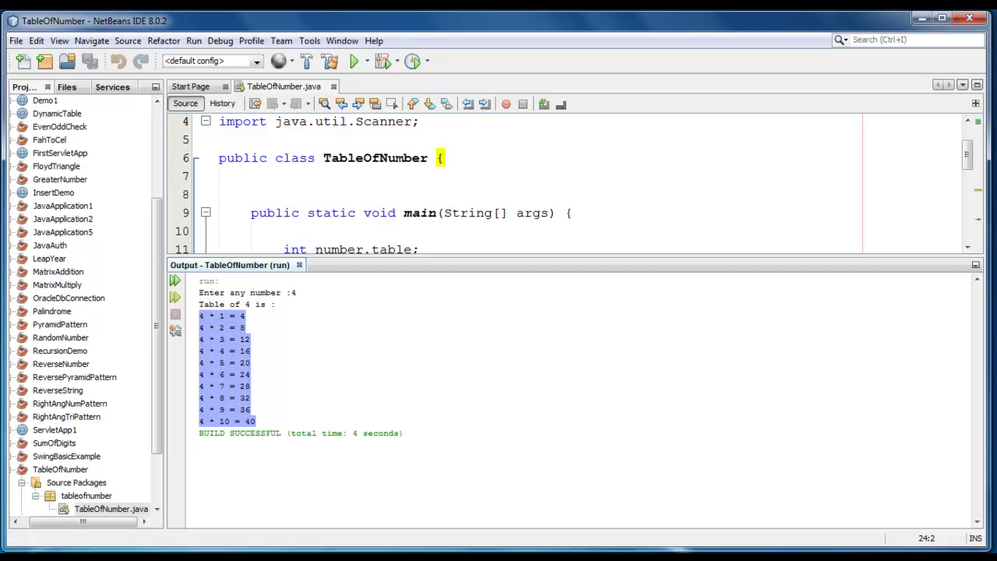
click(210, 304)
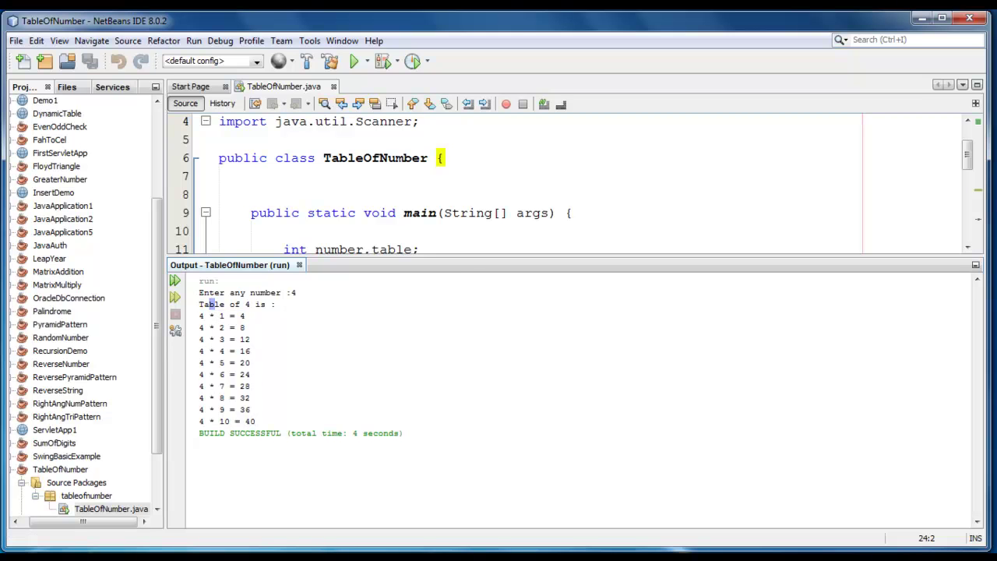
click(354, 60)
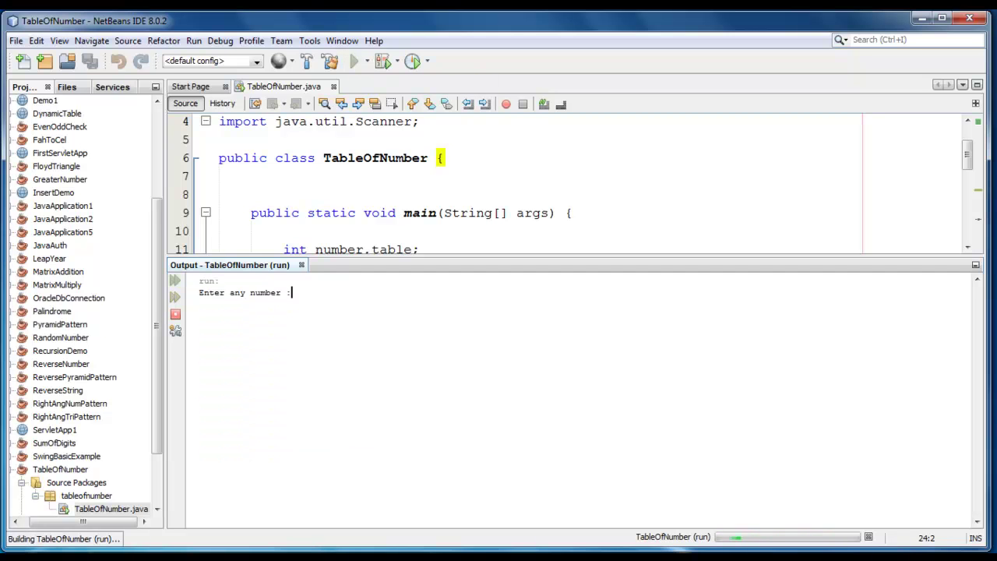
text(15)
Enter 15 to print the 15 * 1 to 15 * 10 table, select it, and shrink the Output panel.
key(Return)
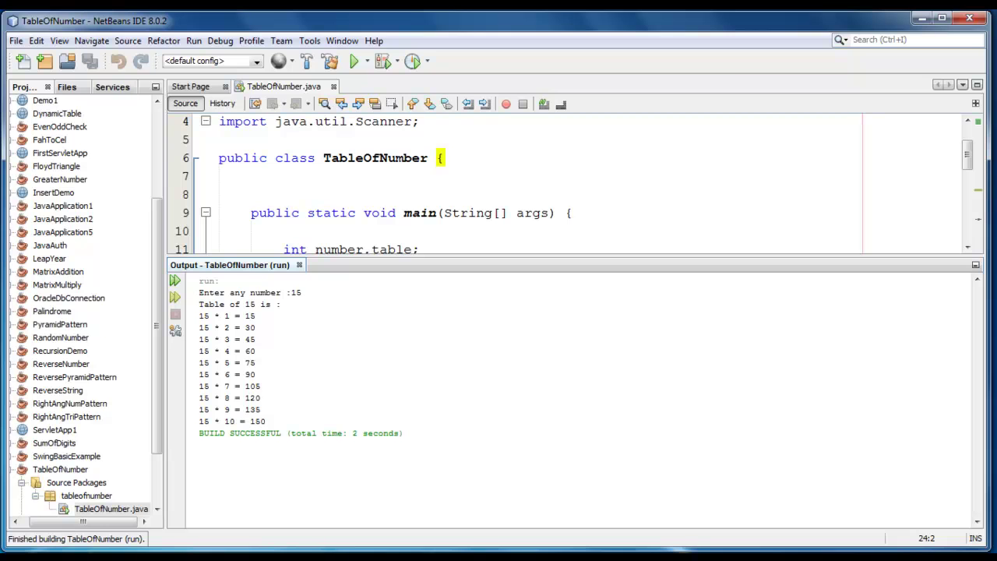
drag(198, 315, 266, 421)
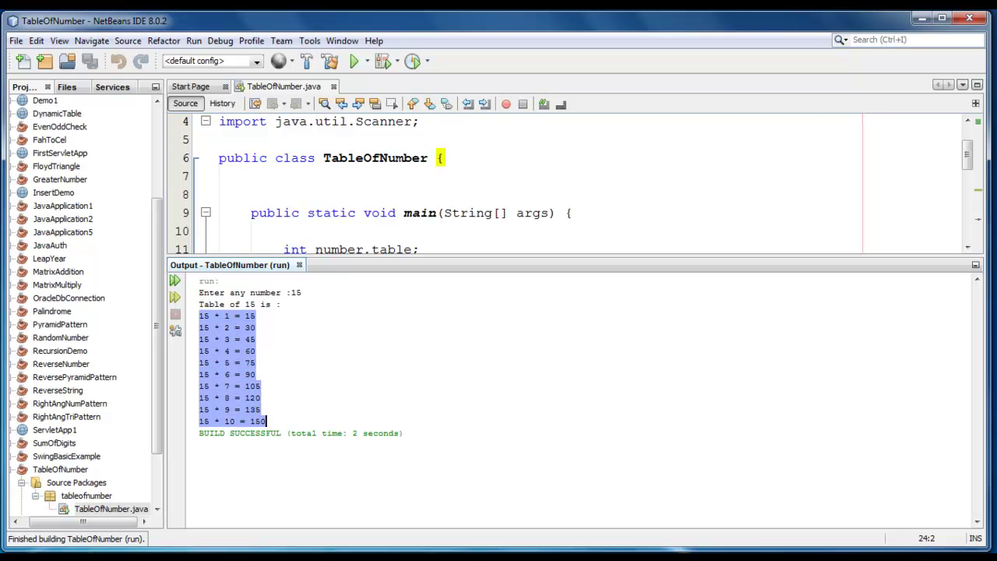
drag(545, 259, 545, 401)
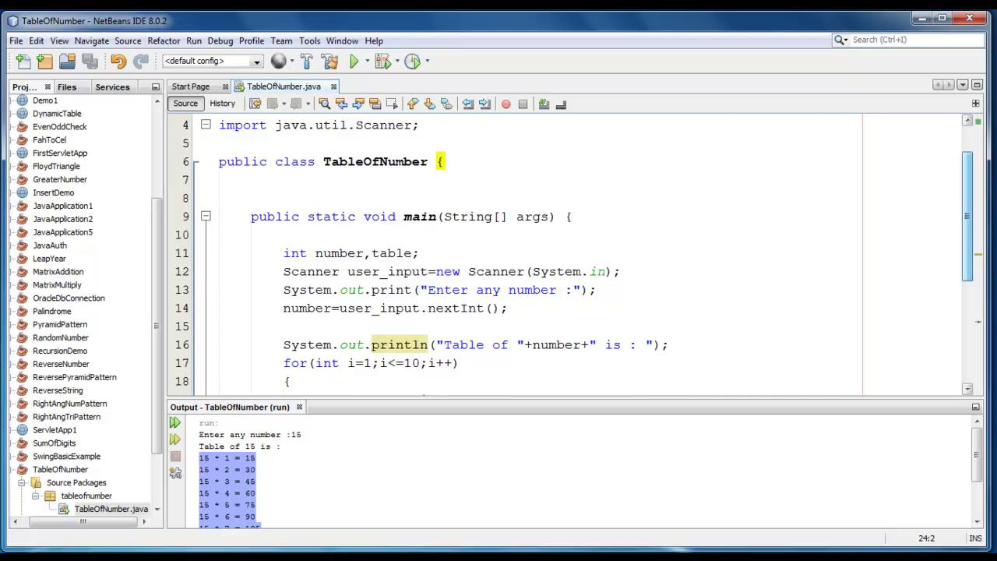
scroll(545, 257, up, 2)
scroll(545, 257, down, 4)
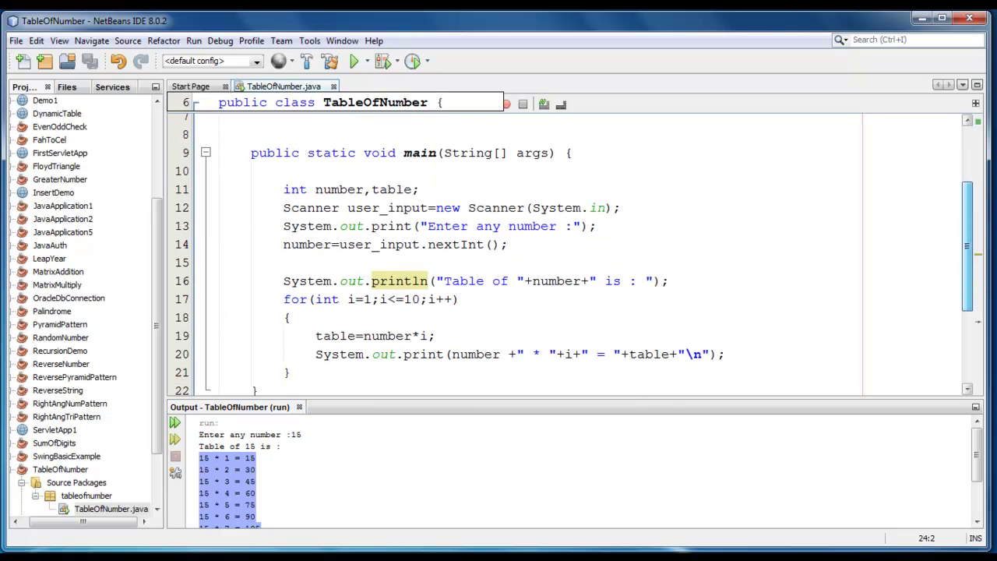